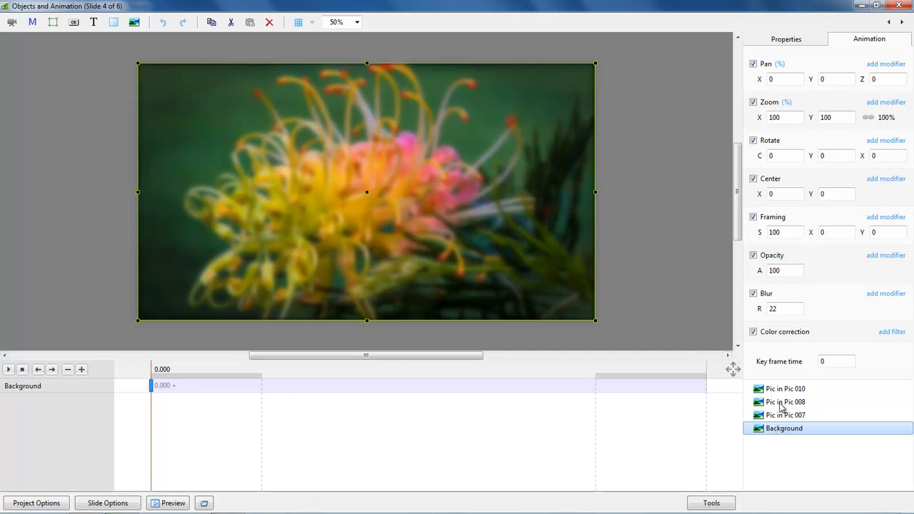
Set the Background object's blur to 0 and replace its image with Pic in Pic 002, checking the slide along the timeline
{"action": "double_click", "coordinate": [761, 309]}
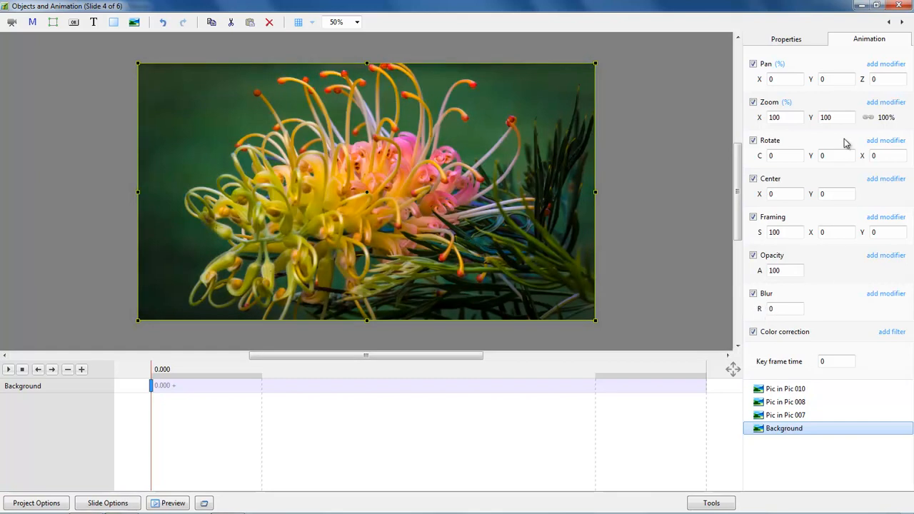
{"action": "left_click", "coordinate": [804, 40]}
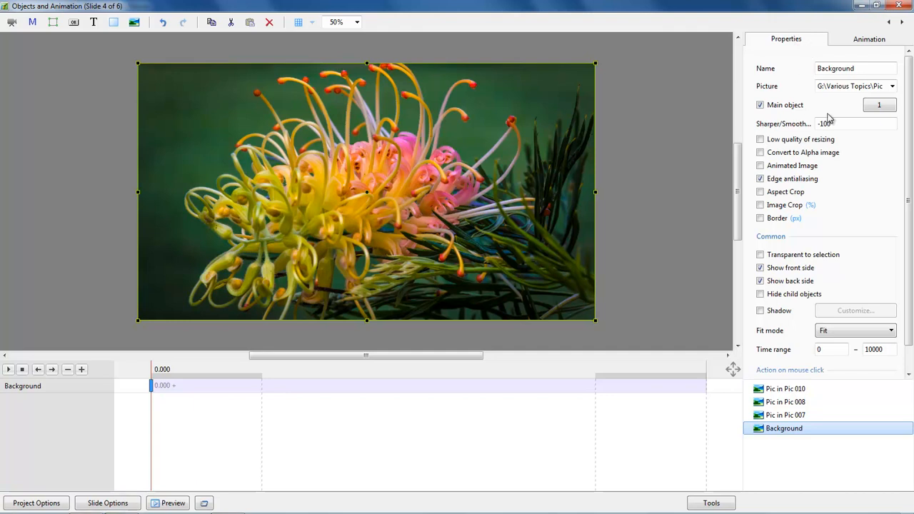
{"action": "left_click", "coordinate": [892, 85]}
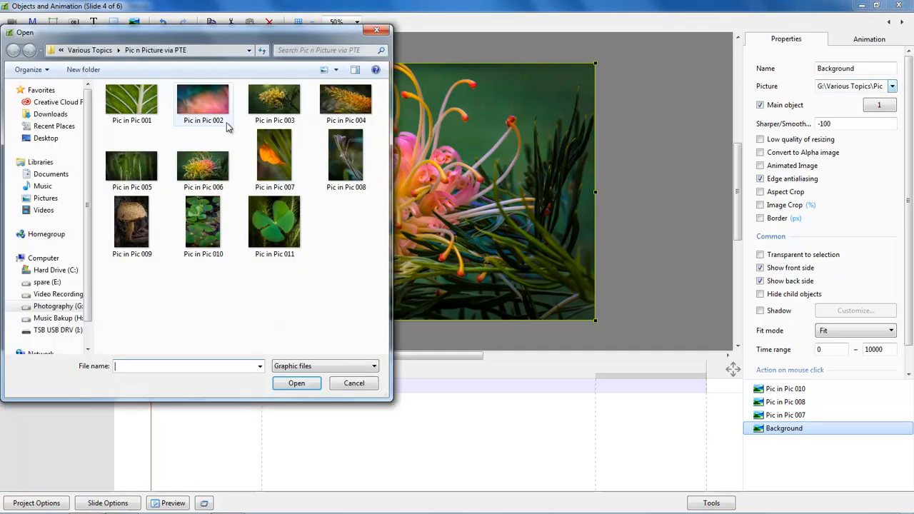
{"action": "double_click", "coordinate": [209, 101]}
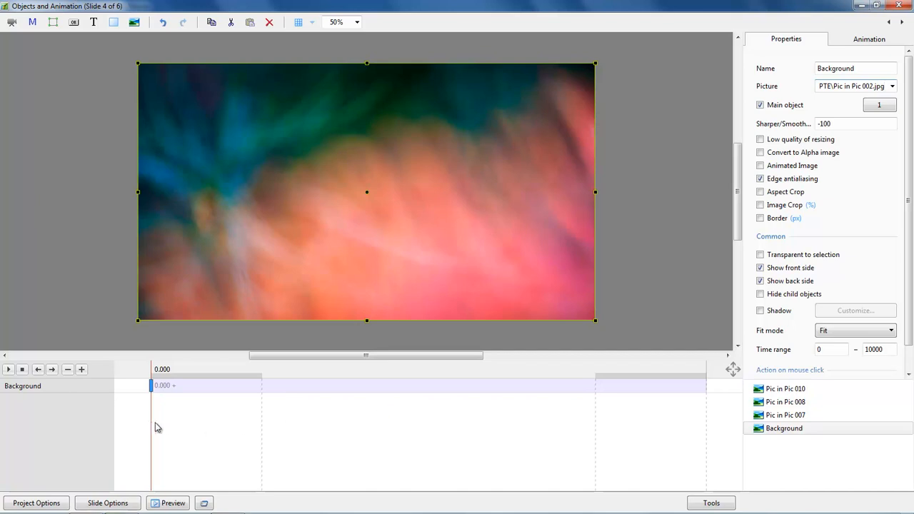
{"action": "left_click_drag", "start_coordinate": [151, 421], "coordinate": [218, 435]}
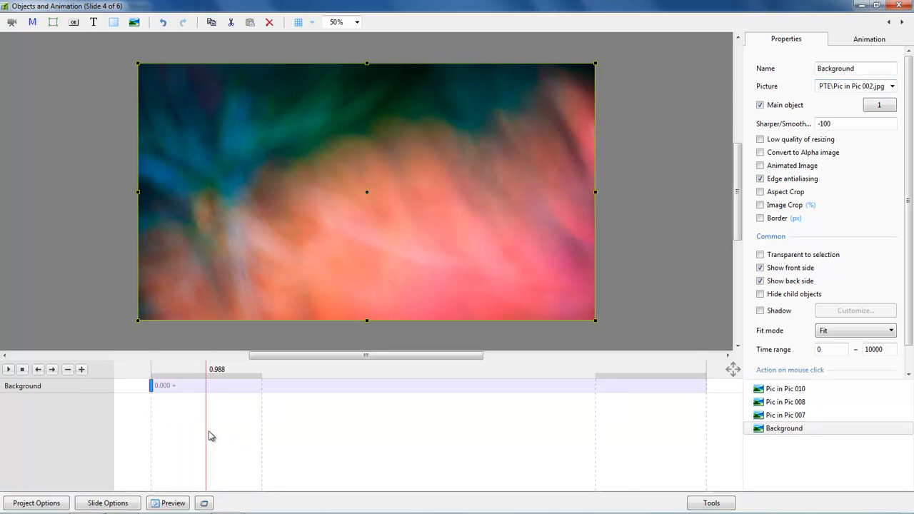
{"action": "left_click_drag", "start_coordinate": [232, 429], "coordinate": [471, 467]}
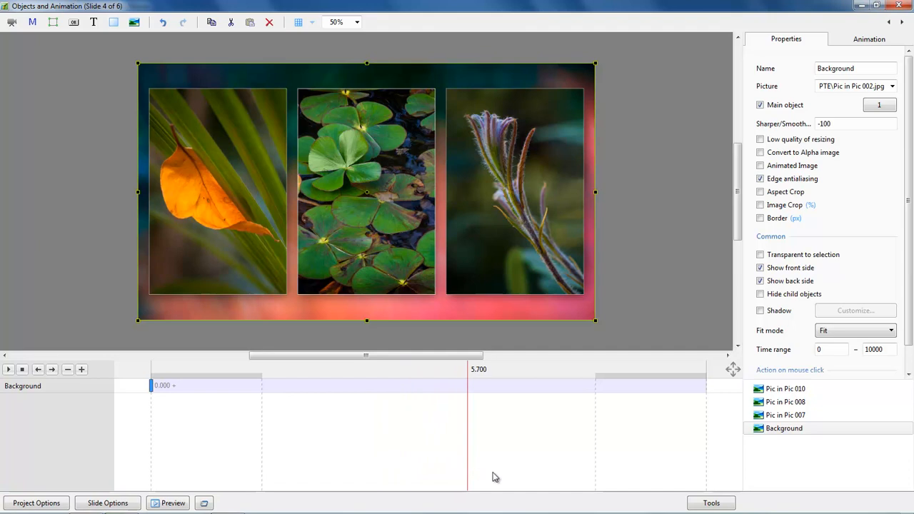
Set the border width of Pic in Pic 007, 008 and 010 together to 6 px
{"action": "left_click", "coordinate": [784, 418]}
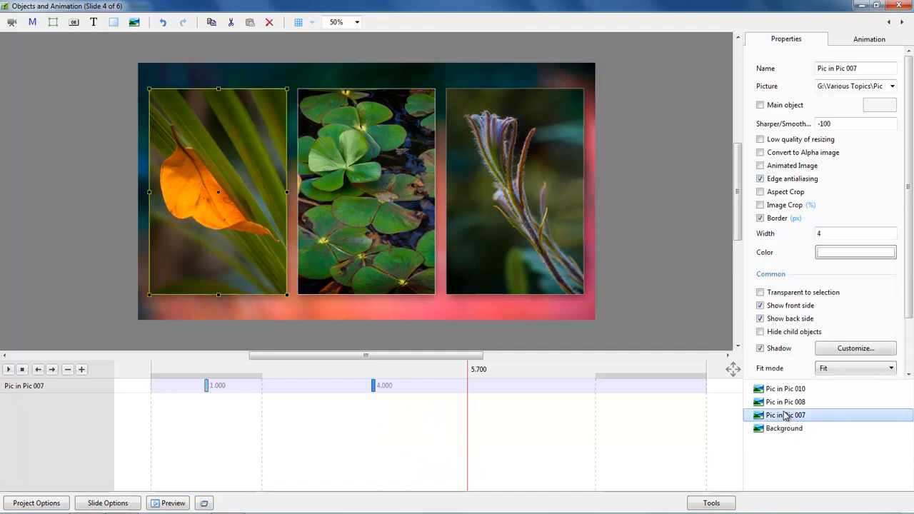
{"action": "left_click", "coordinate": [779, 404], "text": "ctrl"}
{"action": "left_click", "coordinate": [775, 391], "text": "ctrl"}
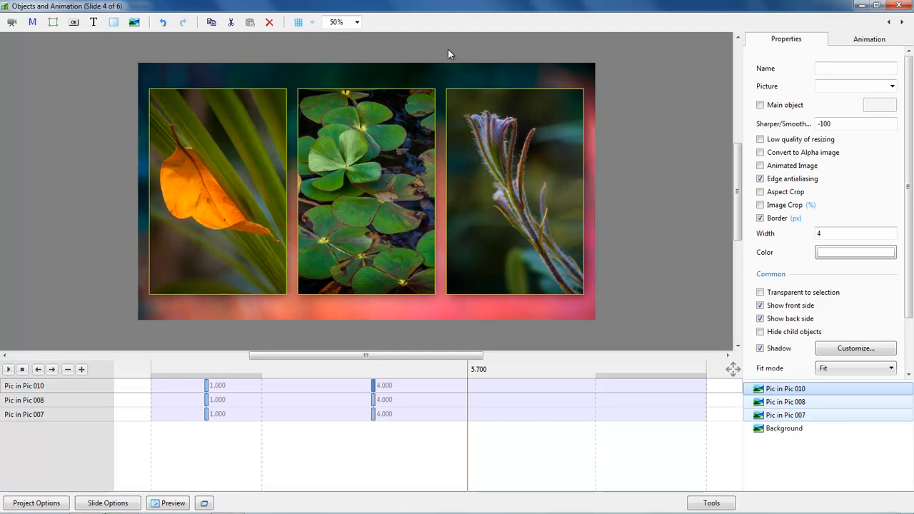
{"action": "left_click_drag", "start_coordinate": [832, 236], "coordinate": [765, 233]}
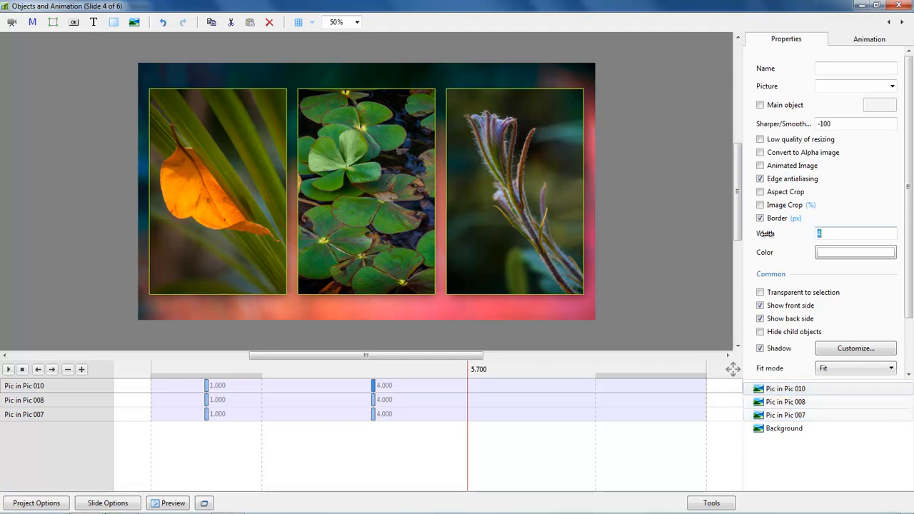
{"action": "type", "text": "6"}
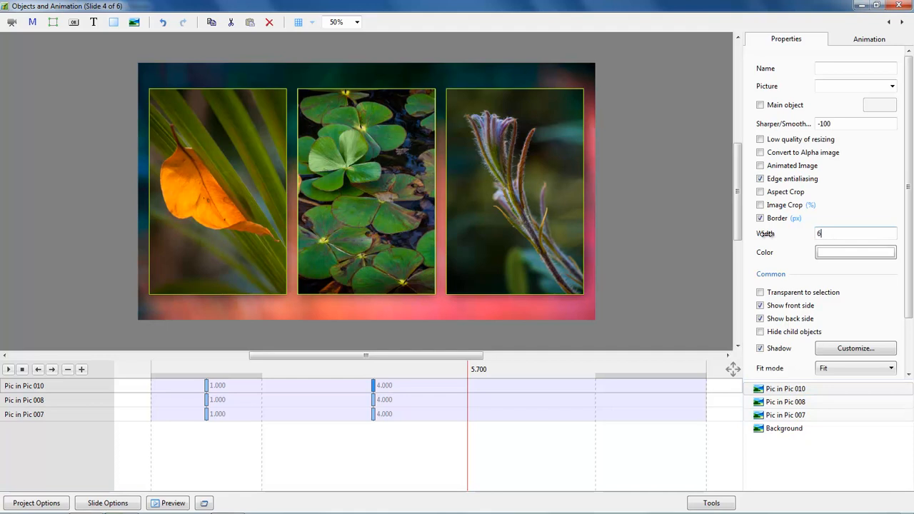
{"action": "left_click", "coordinate": [668, 244]}
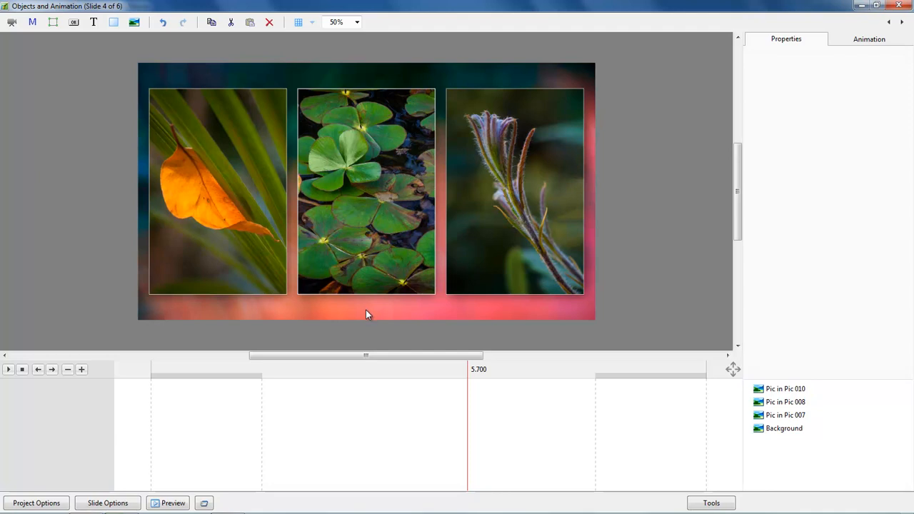
Add the image Pic in Pic 005 as a new object on slide 4 and name it Background 2
{"action": "left_click", "coordinate": [902, 22]}
{"action": "left_click", "coordinate": [889, 22]}
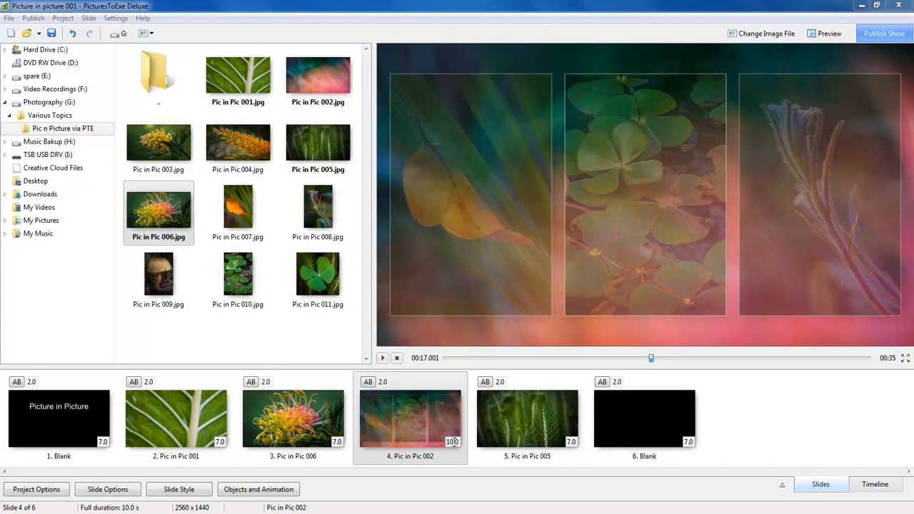
{"action": "left_click", "coordinate": [246, 493]}
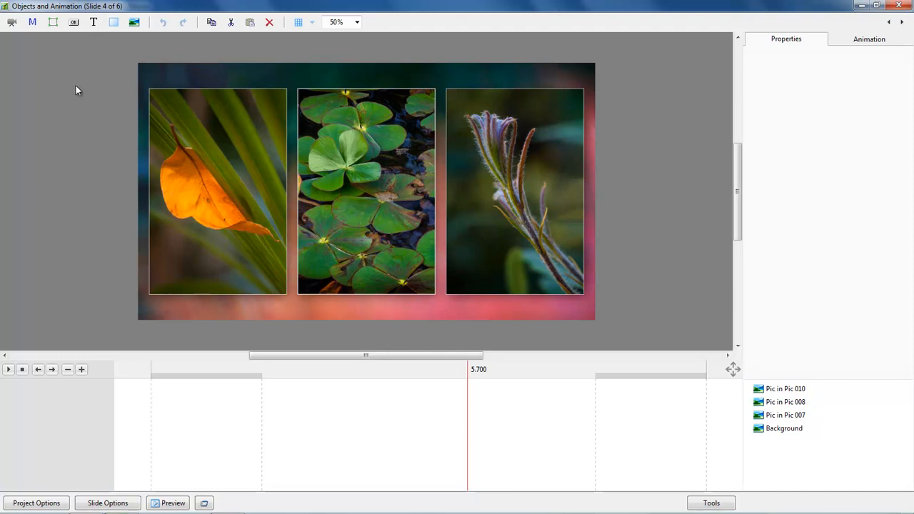
{"action": "left_click", "coordinate": [134, 22]}
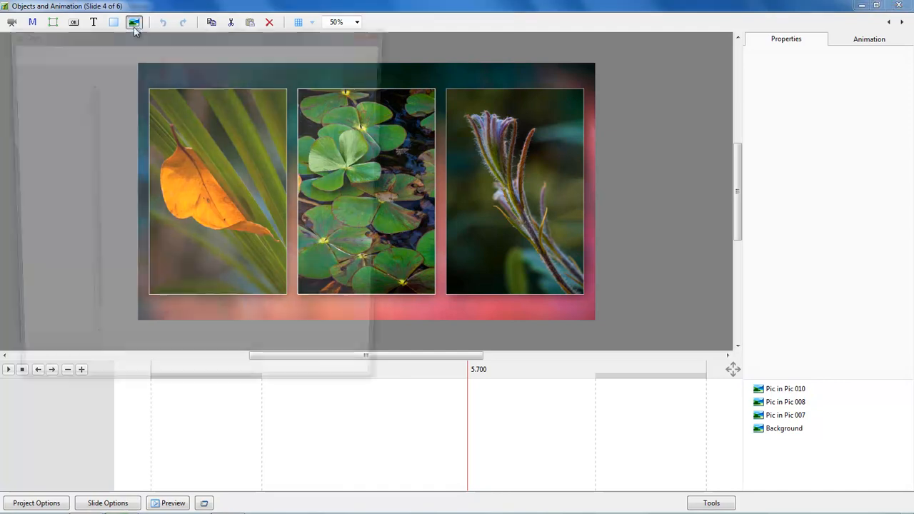
{"action": "double_click", "coordinate": [141, 171]}
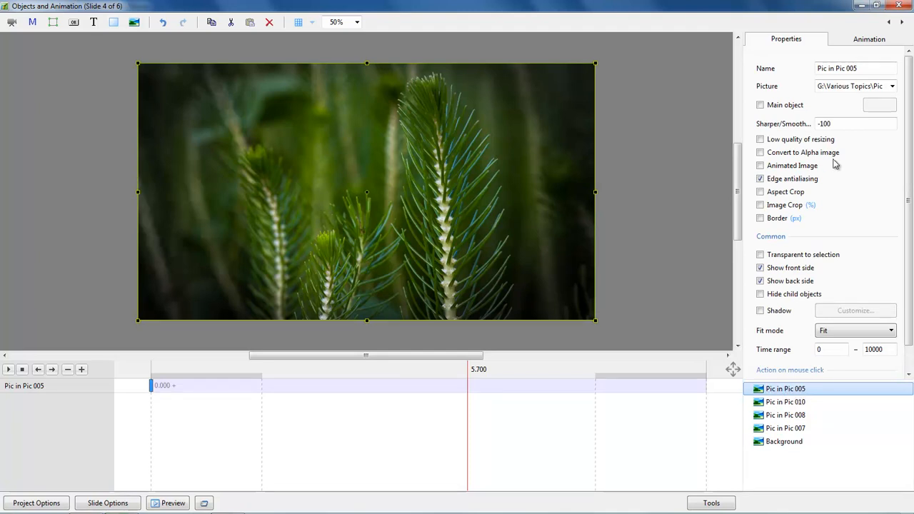
{"action": "left_click", "coordinate": [863, 68]}
{"action": "type", "text": "Background 2"}
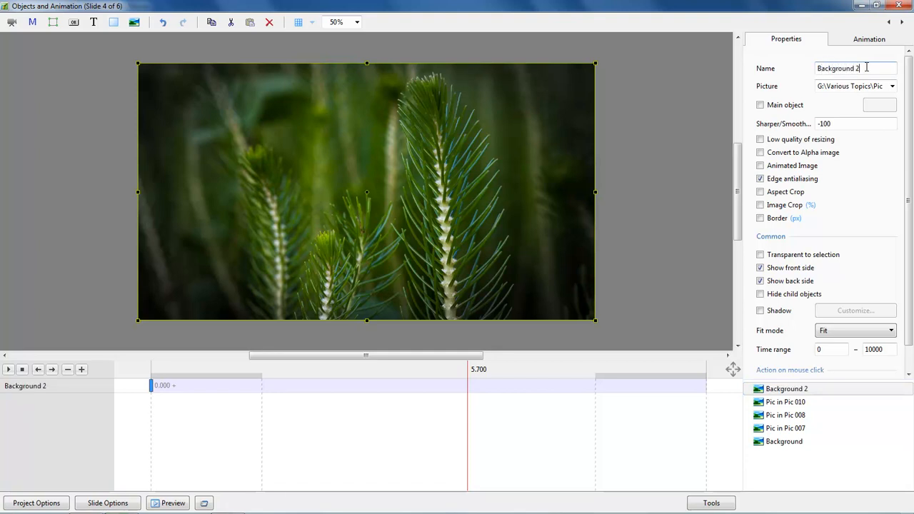
Move Background 2 down the object order, behind the three small pictures and directly above Background
{"action": "left_click", "coordinate": [793, 390]}
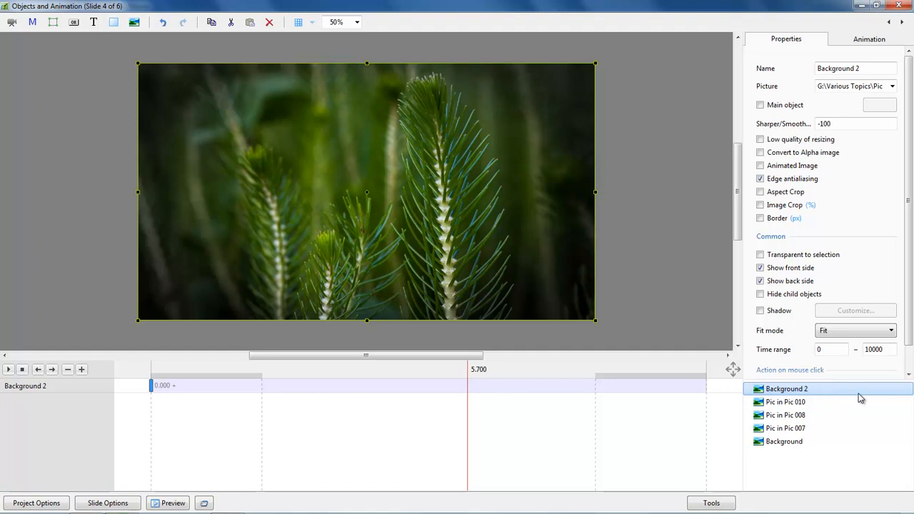
{"action": "right_click", "coordinate": [807, 389]}
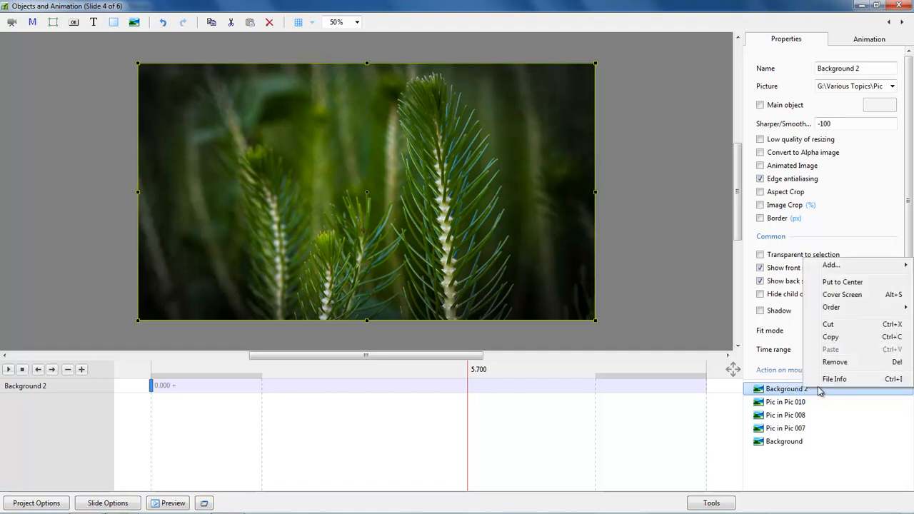
{"action": "mouse_move", "coordinate": [839, 308]}
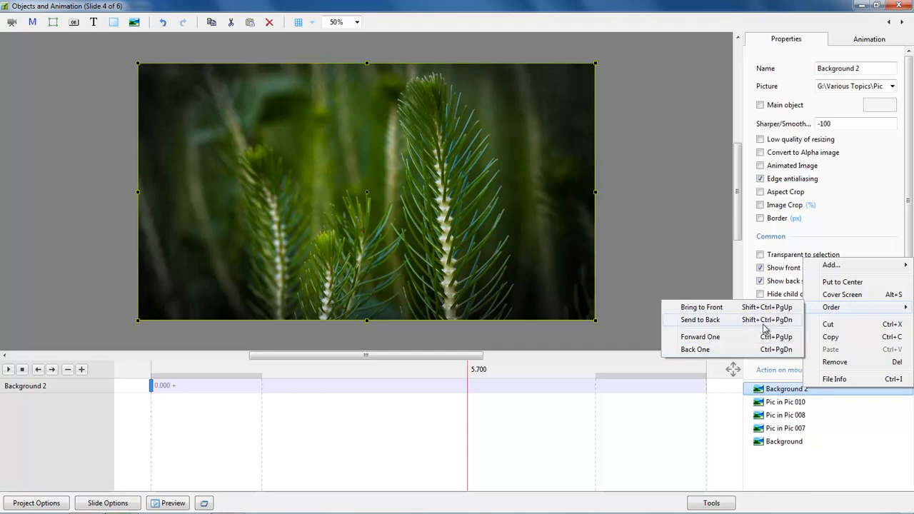
{"action": "left_click", "coordinate": [790, 396]}
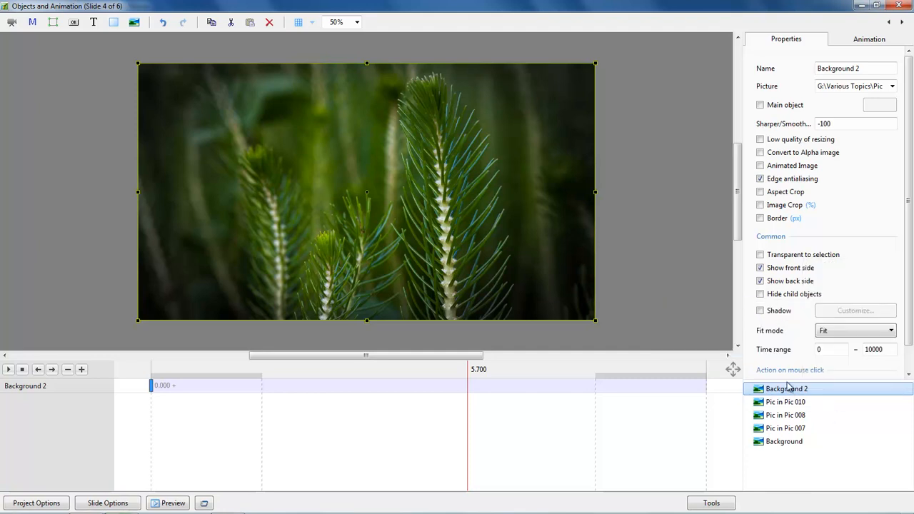
{"action": "key", "text": "shift+Page_Down"}
{"action": "key", "text": "shift+Page_Down"}
{"action": "key", "text": "shift+Page_Down"}
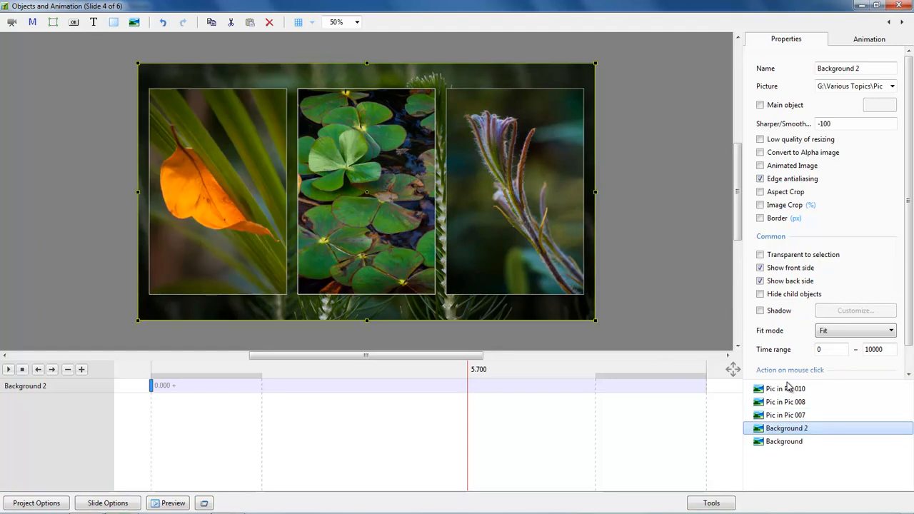
Show the timelines of Background 2 and the three pictures together and move Background 2's keyframe to about 3.169 s
{"action": "left_click", "coordinate": [781, 444]}
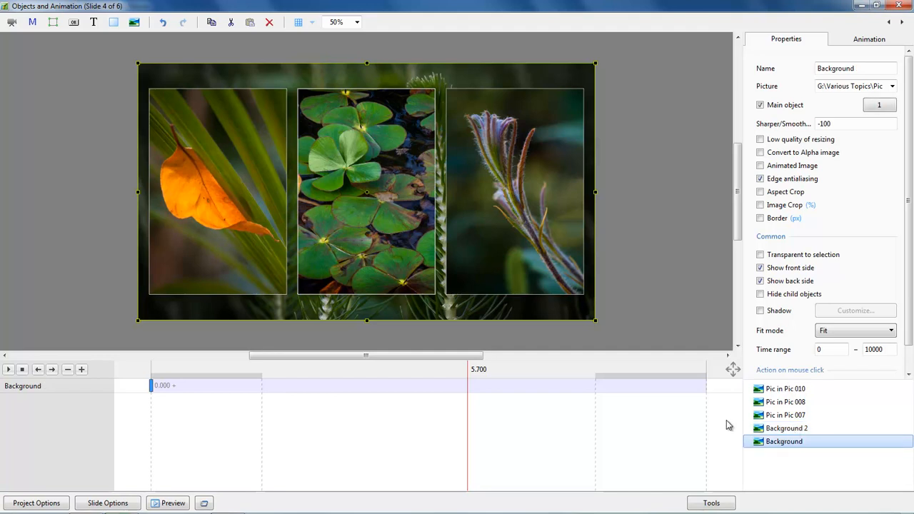
{"action": "left_click", "coordinate": [152, 407]}
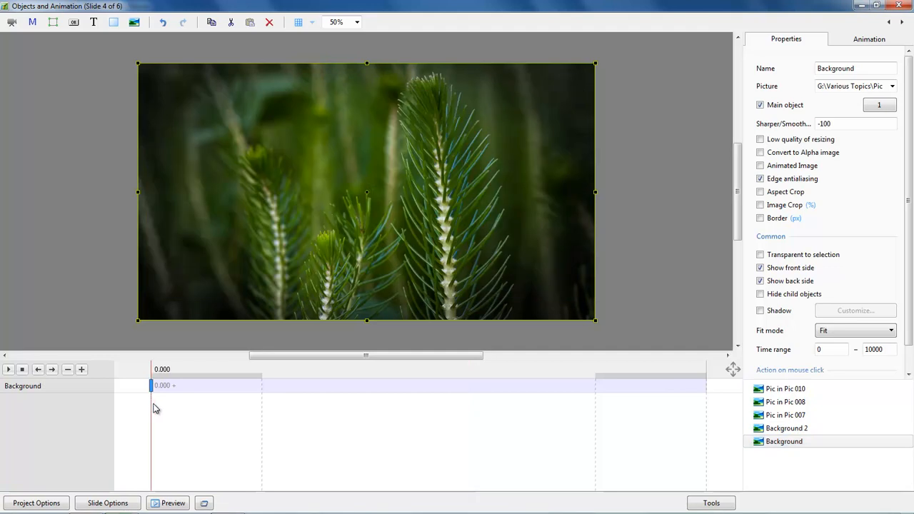
{"action": "left_click", "coordinate": [787, 428]}
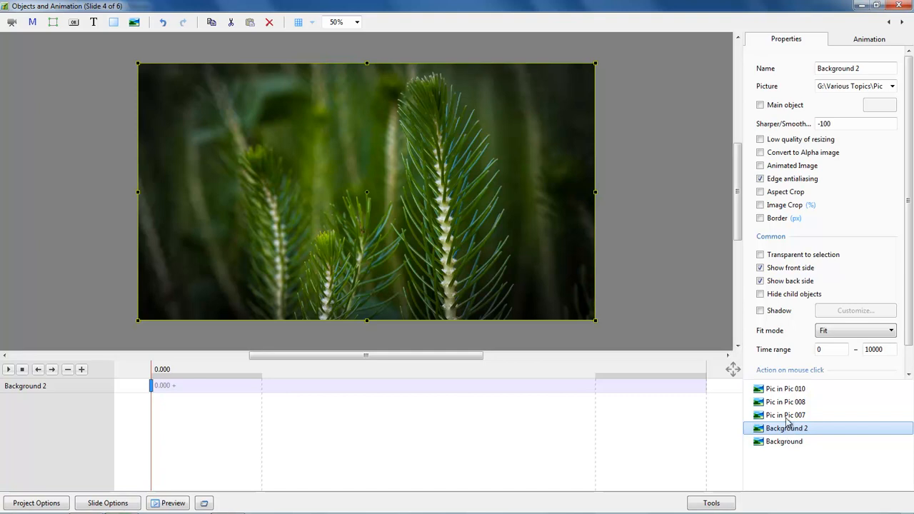
{"action": "left_click", "coordinate": [788, 416], "text": "ctrl"}
{"action": "left_click", "coordinate": [788, 403], "text": "ctrl"}
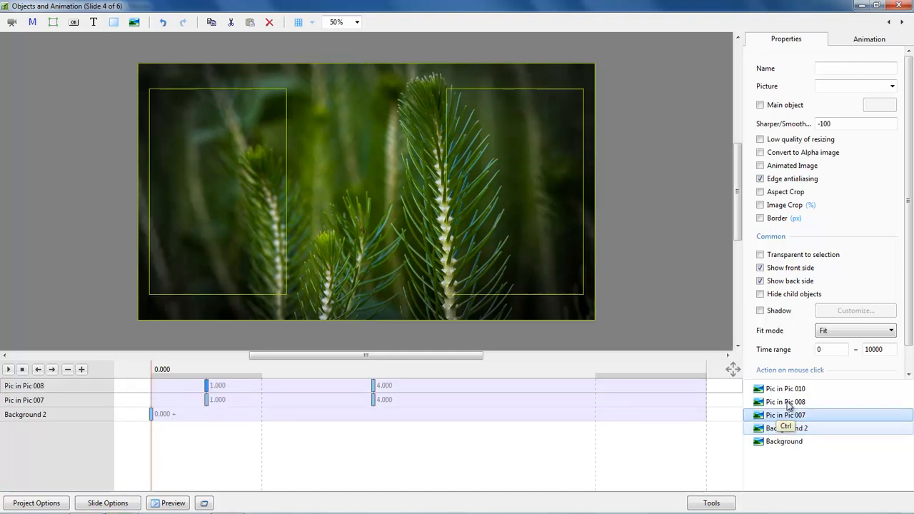
{"action": "left_click", "coordinate": [785, 389], "text": "ctrl"}
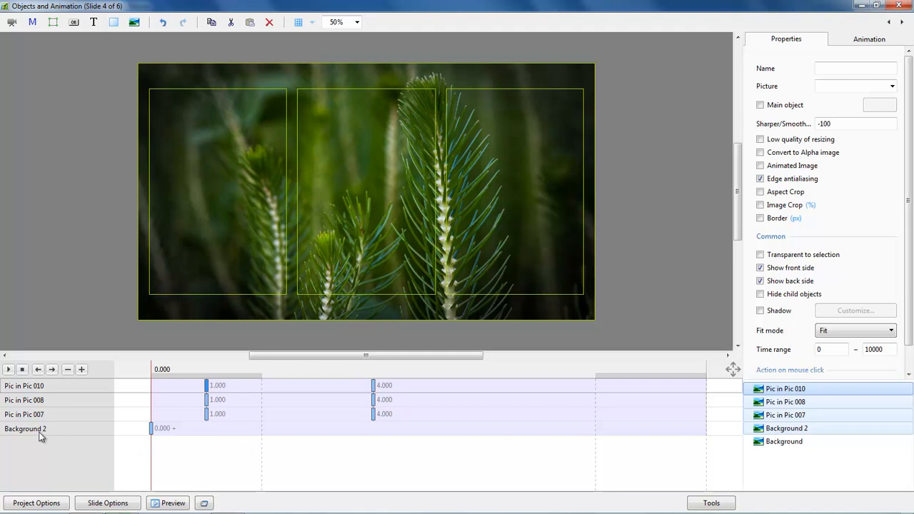
{"action": "left_click", "coordinate": [152, 432]}
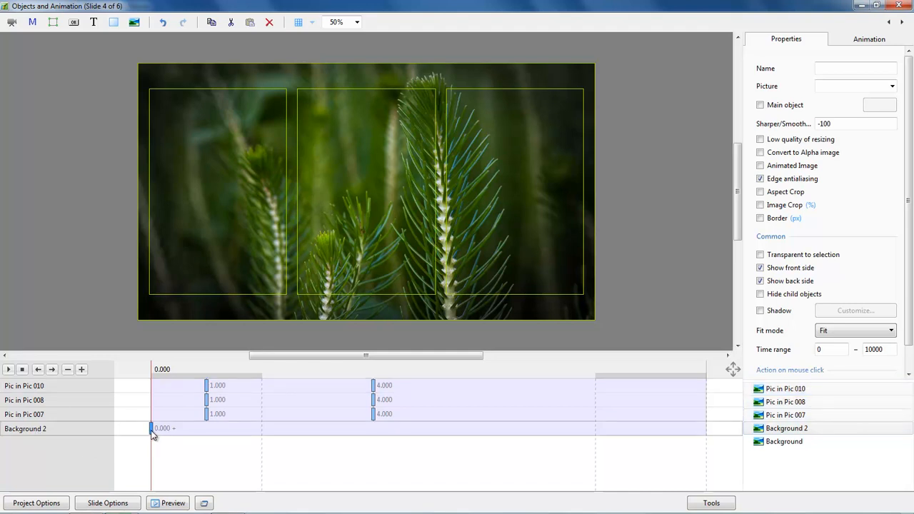
{"action": "left_click_drag", "start_coordinate": [152, 434], "coordinate": [327, 454]}
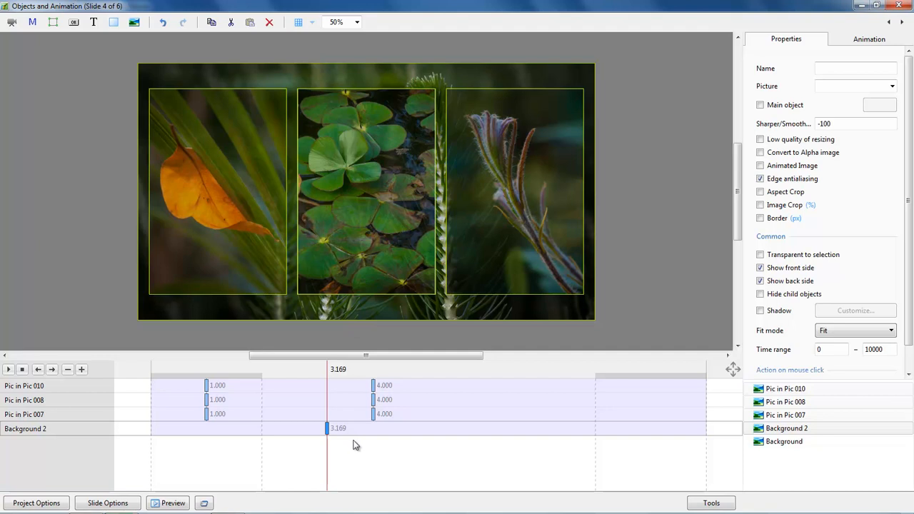
Add a second Background 2 keyframe at about 7.676 s and set the opacity of its first keyframe to 0
{"action": "left_click", "coordinate": [577, 428]}
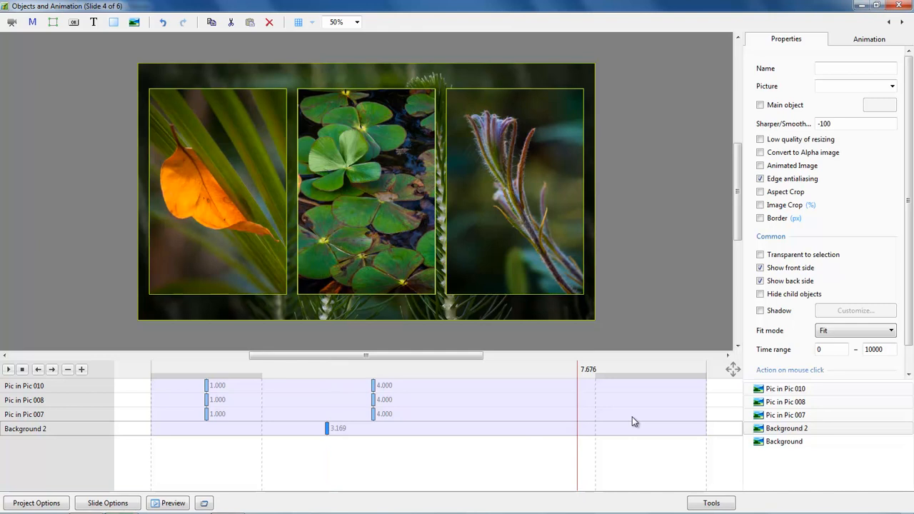
{"action": "key", "text": "Insert"}
{"action": "left_click", "coordinate": [327, 430]}
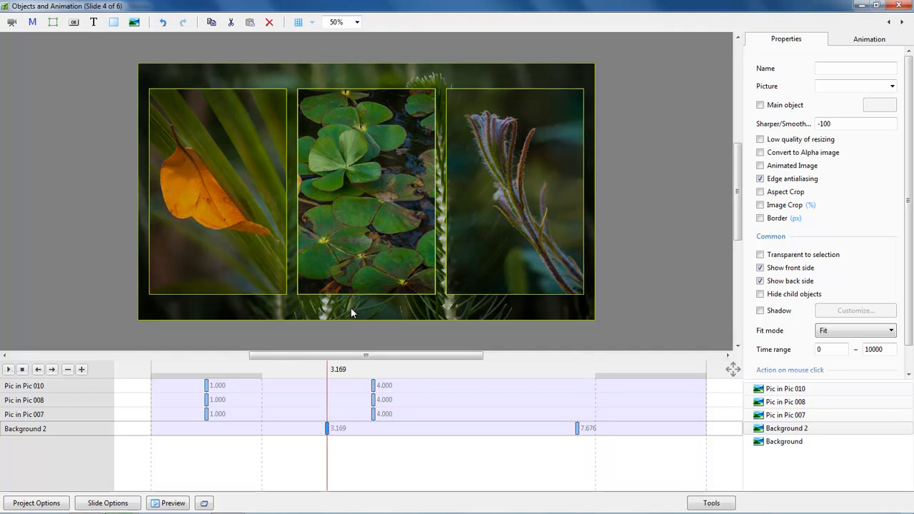
{"action": "left_click", "coordinate": [865, 42]}
{"action": "left_click_drag", "start_coordinate": [760, 271], "coordinate": [668, 273]}
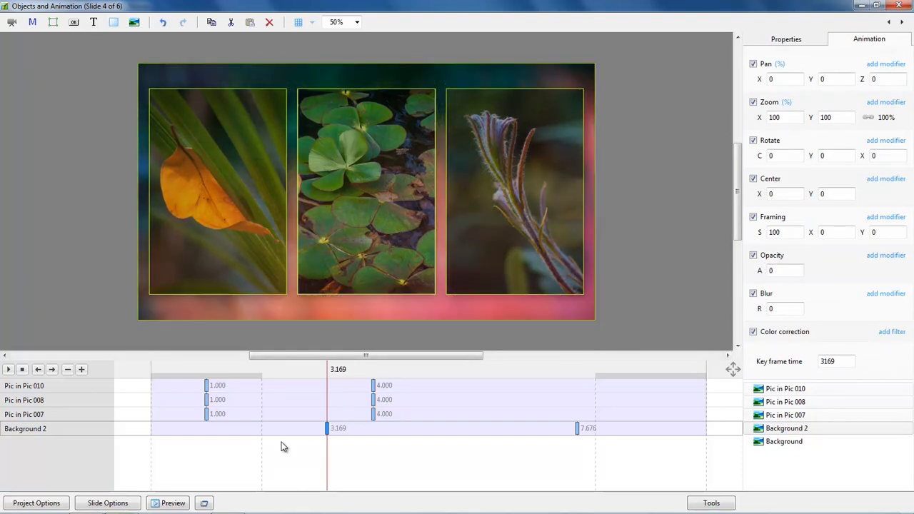
Play slide 4's animation from the start to check the background change
{"action": "left_click", "coordinate": [152, 392]}
{"action": "left_click", "coordinate": [8, 370]}
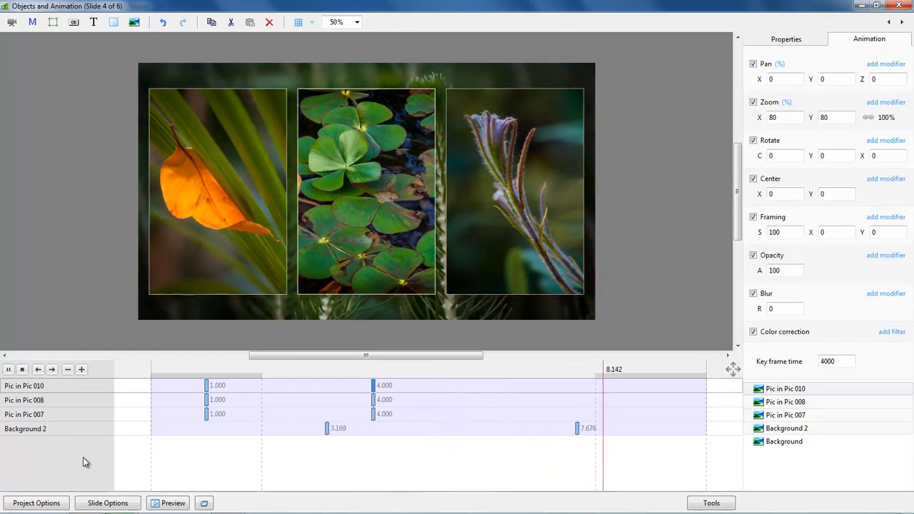
{"action": "key", "text": "space"}
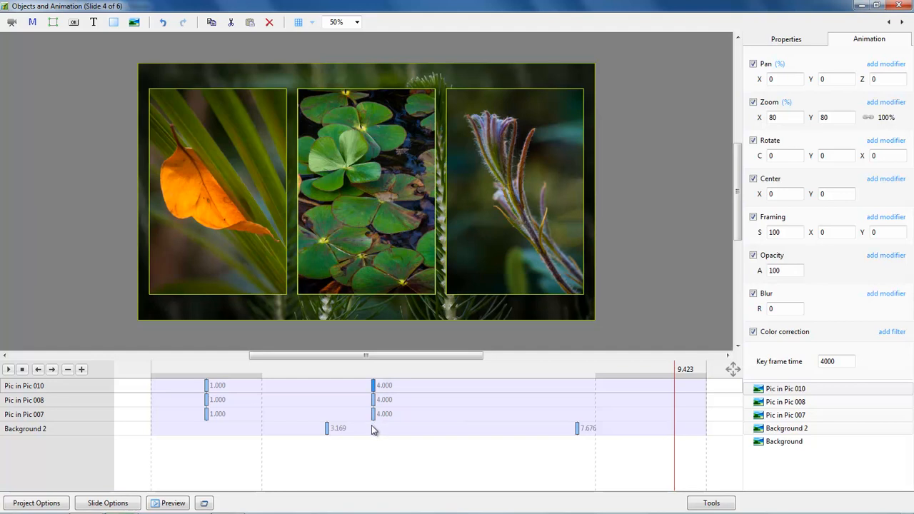
Leave slide 4's animation editor, set the slide's duration to 15 seconds, and reopen its objects and animation
{"action": "left_click", "coordinate": [898, 6]}
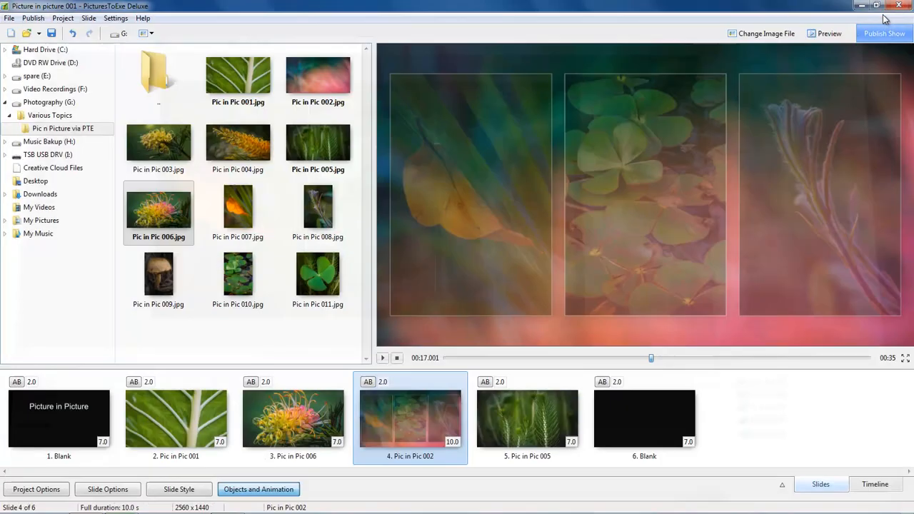
{"action": "left_click", "coordinate": [463, 445]}
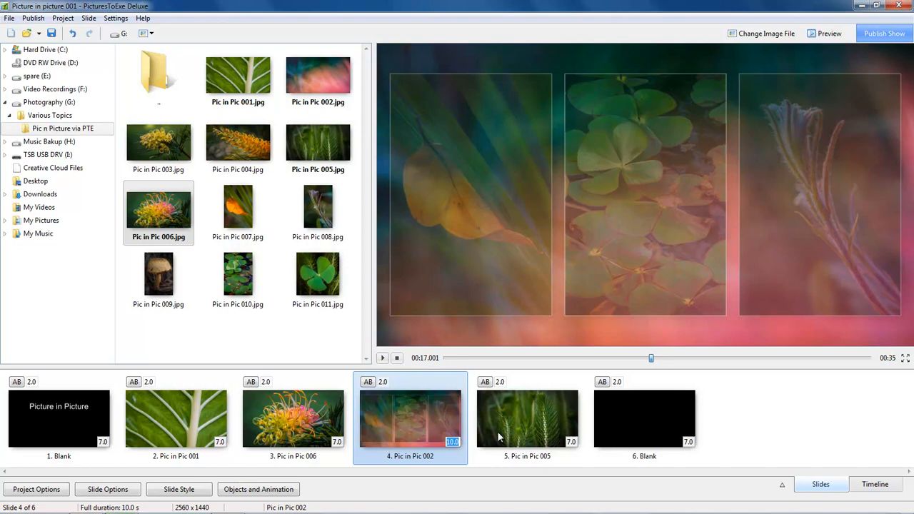
{"action": "type", "text": "15"}
{"action": "key", "text": "Return"}
{"action": "left_click", "coordinate": [292, 491]}
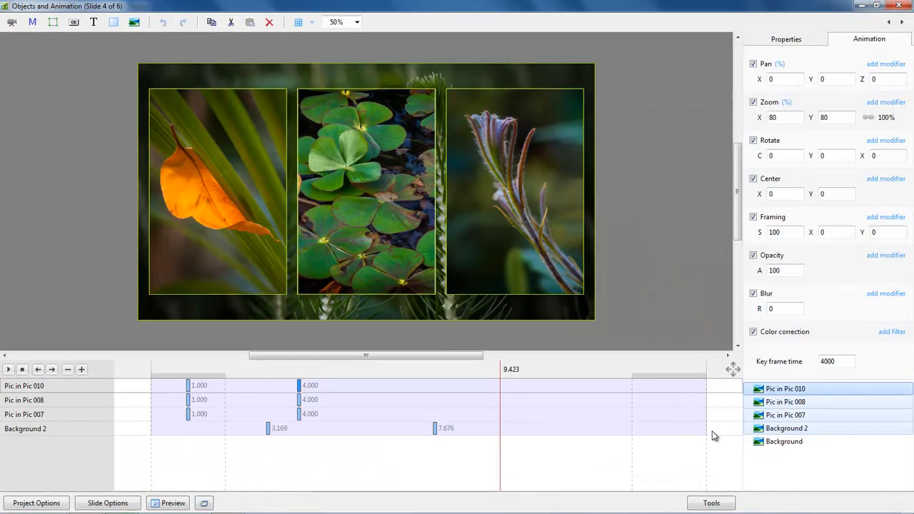
Add two more keyframes to each of Pic in Pic 010, 008 and 007, placed at about 8.149 s and 12.208 s
{"action": "left_click", "coordinate": [452, 390]}
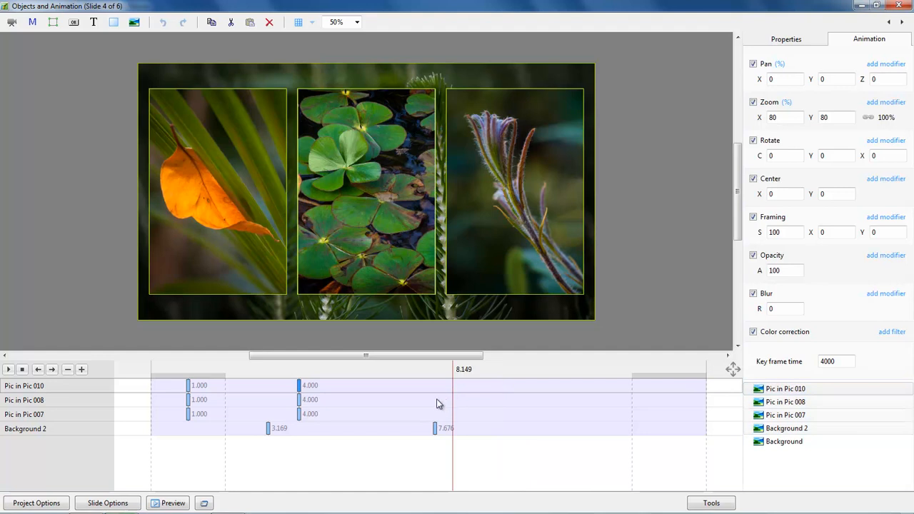
{"action": "key", "text": "Insert"}
{"action": "key", "text": "Insert"}
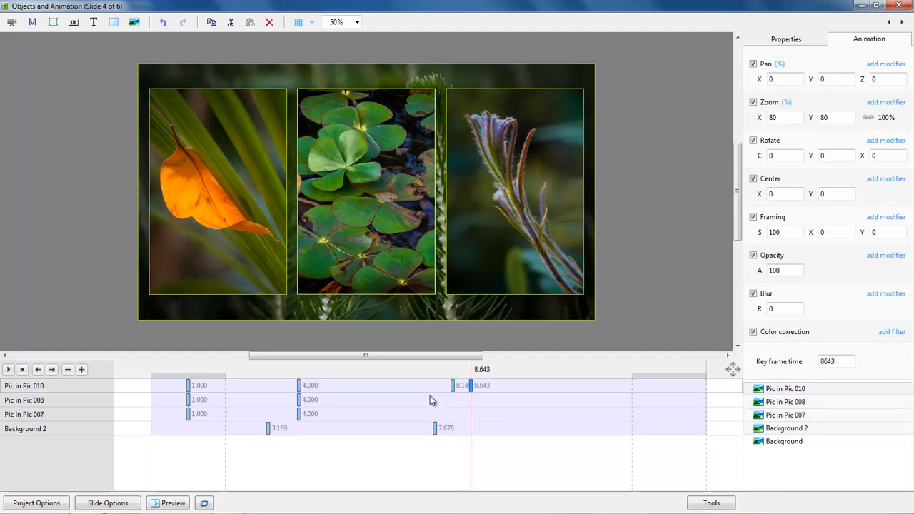
{"action": "left_click", "coordinate": [452, 401]}
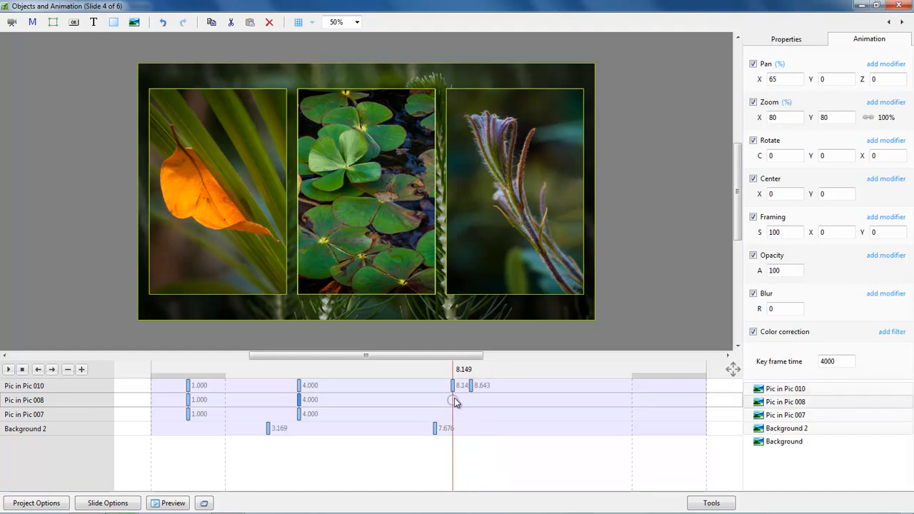
{"action": "key", "text": "Insert"}
{"action": "key", "text": "Insert"}
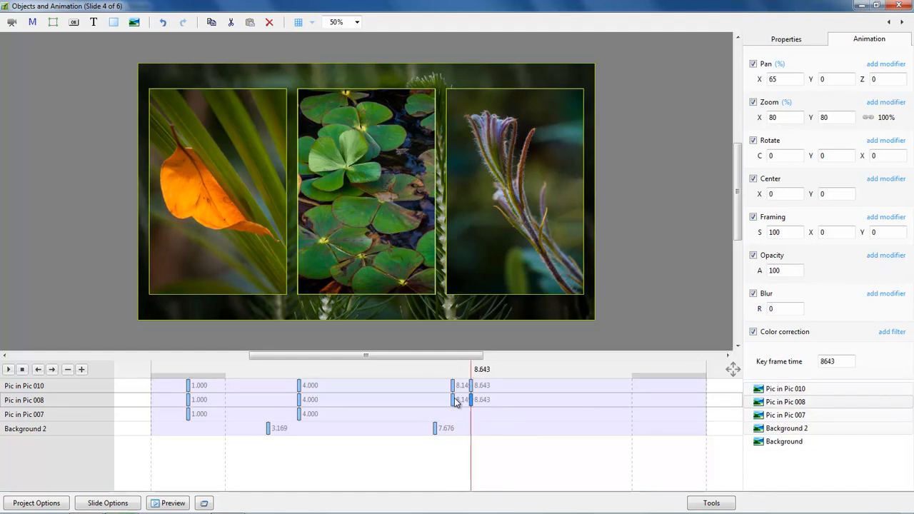
{"action": "left_click", "coordinate": [456, 416]}
{"action": "key", "text": "Insert"}
{"action": "key", "text": "Insert"}
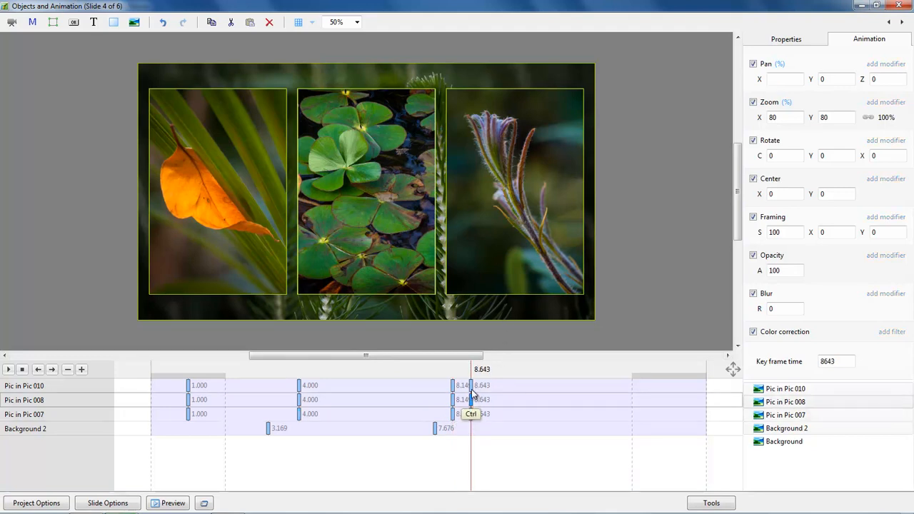
{"action": "left_click_drag", "start_coordinate": [472, 418], "coordinate": [606, 427]}
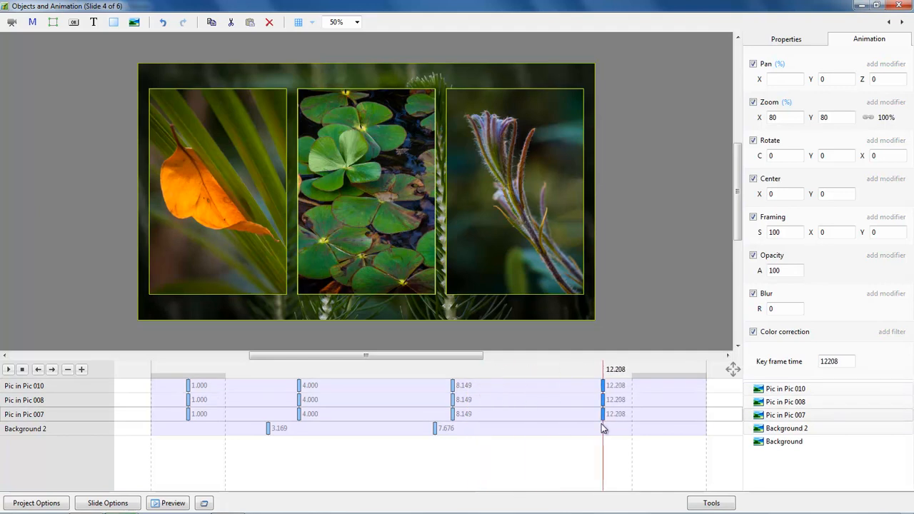
Select the third keyframe of all three small pictures together and set their key frame time to 8000
{"action": "left_click", "coordinate": [188, 387]}
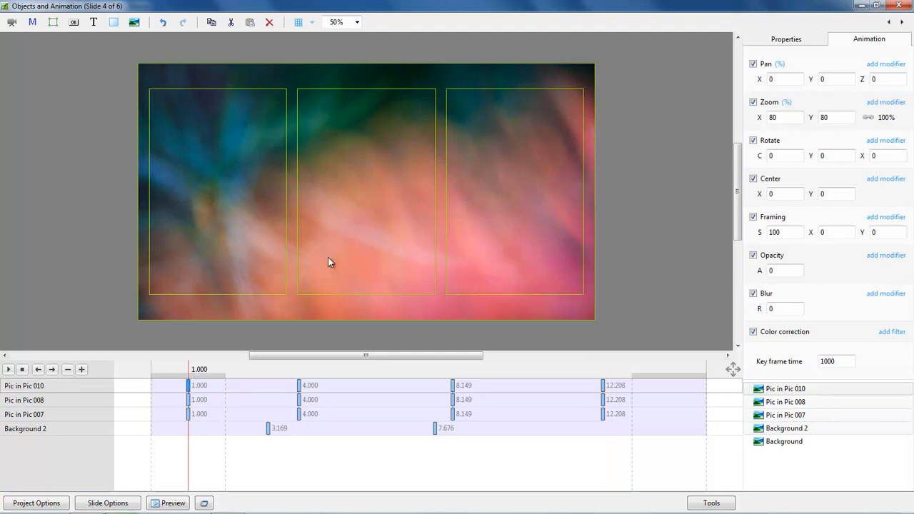
{"action": "left_click", "coordinate": [300, 387]}
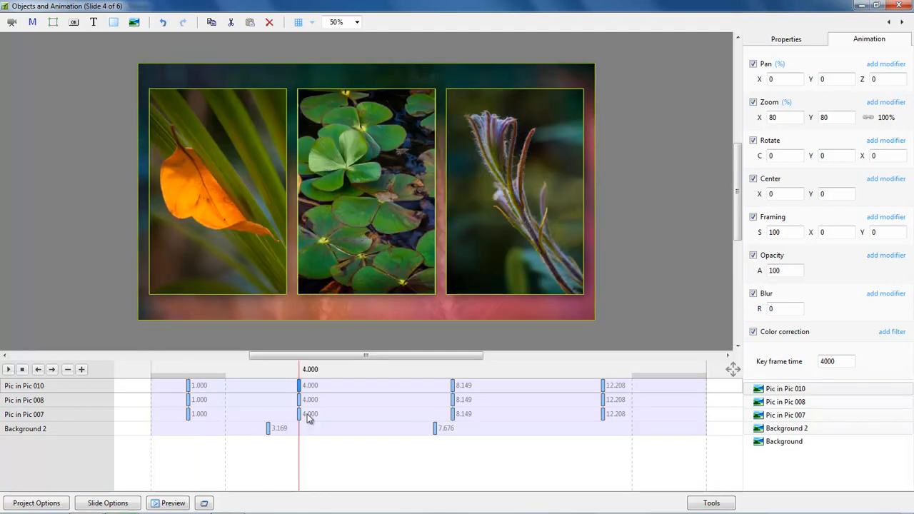
{"action": "left_click", "coordinate": [454, 390], "text": "ctrl"}
{"action": "left_click", "coordinate": [455, 405], "text": "ctrl"}
{"action": "left_click", "coordinate": [454, 418], "text": "ctrl"}
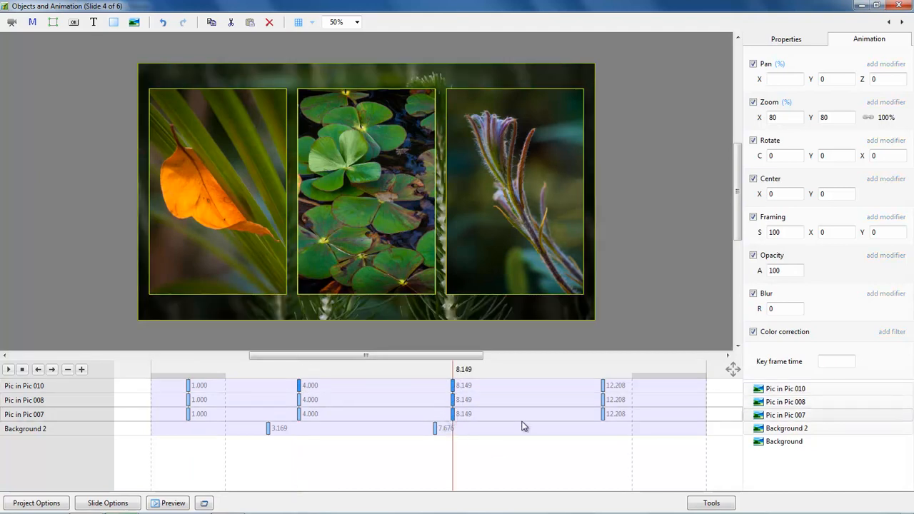
{"action": "left_click", "coordinate": [299, 401], "text": "ctrl"}
{"action": "left_click", "coordinate": [340, 404]}
{"action": "left_click", "coordinate": [454, 389]}
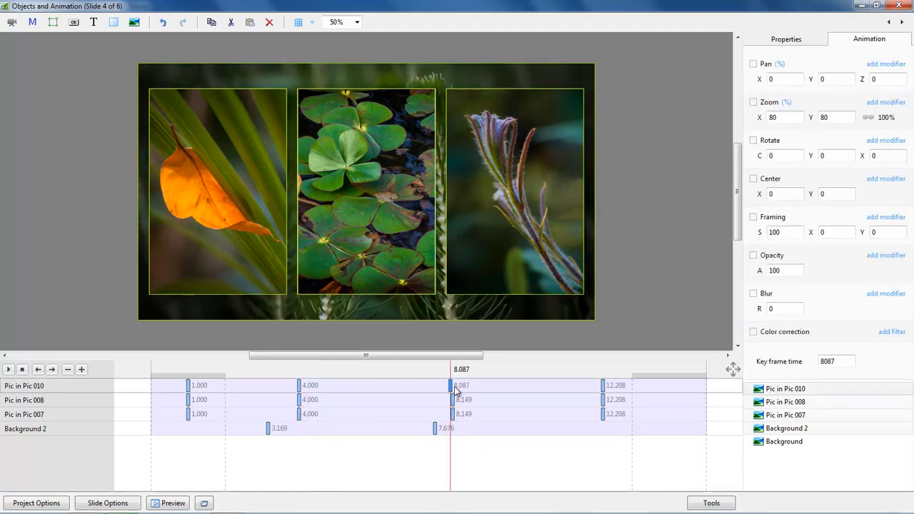
{"action": "left_click_drag", "start_coordinate": [840, 362], "coordinate": [757, 373]}
{"action": "type", "text": "8000"}
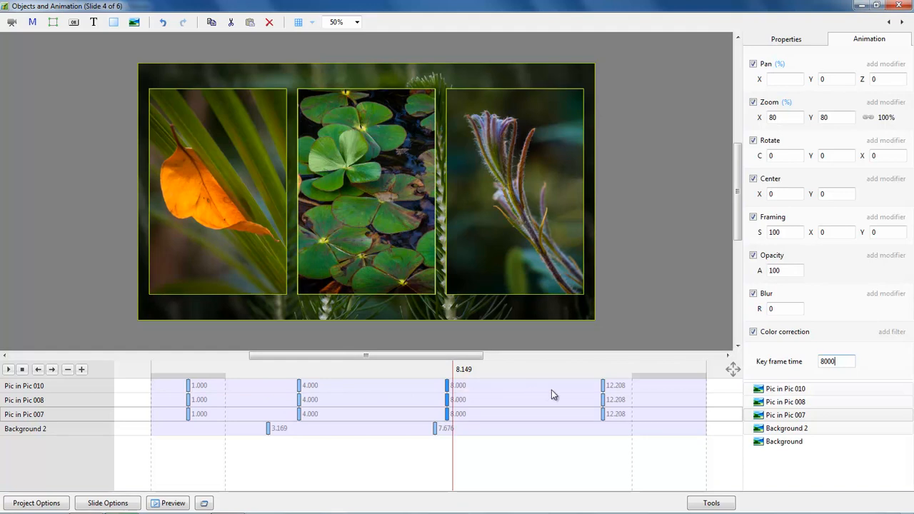
Set the last keyframes of the three small pictures to a time of 11000 and an opacity of 0
{"action": "left_click", "coordinate": [604, 391]}
{"action": "left_click", "coordinate": [604, 413], "text": "ctrl"}
{"action": "left_click_drag", "start_coordinate": [854, 362], "coordinate": [780, 373]}
{"action": "type", "text": "11000"}
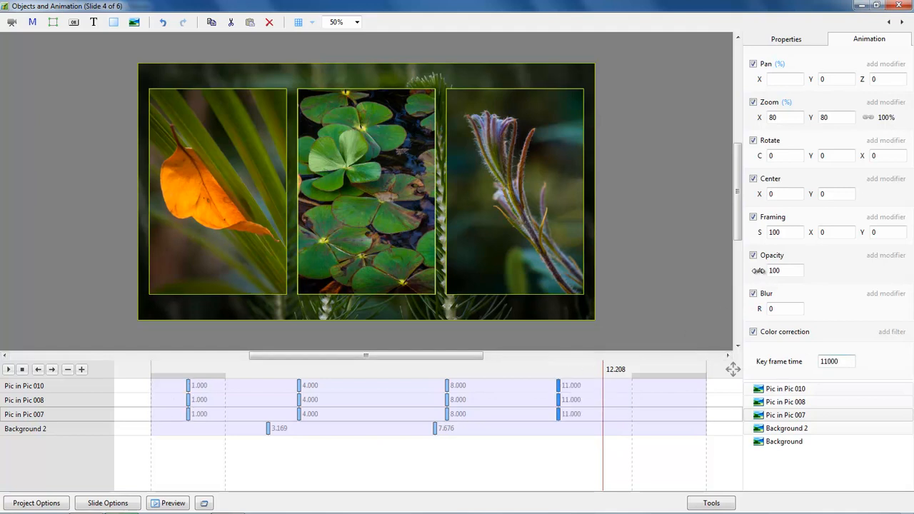
{"action": "left_click_drag", "start_coordinate": [761, 270], "coordinate": [675, 278]}
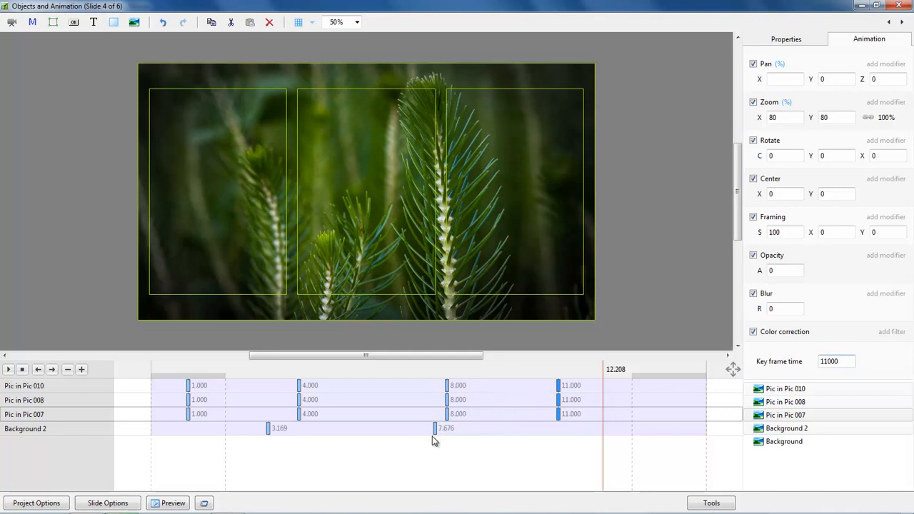
Move Background 2's second keyframe to 8.000 s and set the blur of its first keyframe to 22
{"action": "left_click_drag", "start_coordinate": [435, 431], "coordinate": [447, 438]}
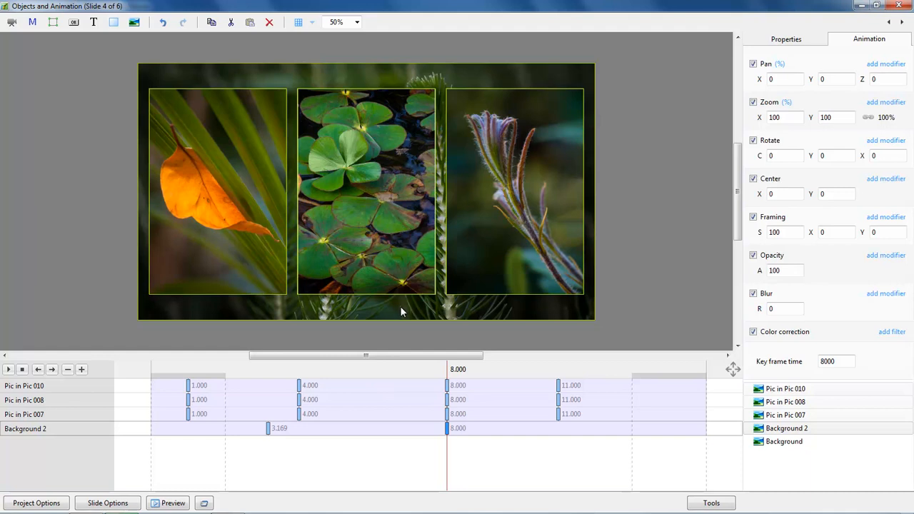
{"action": "left_click", "coordinate": [269, 429]}
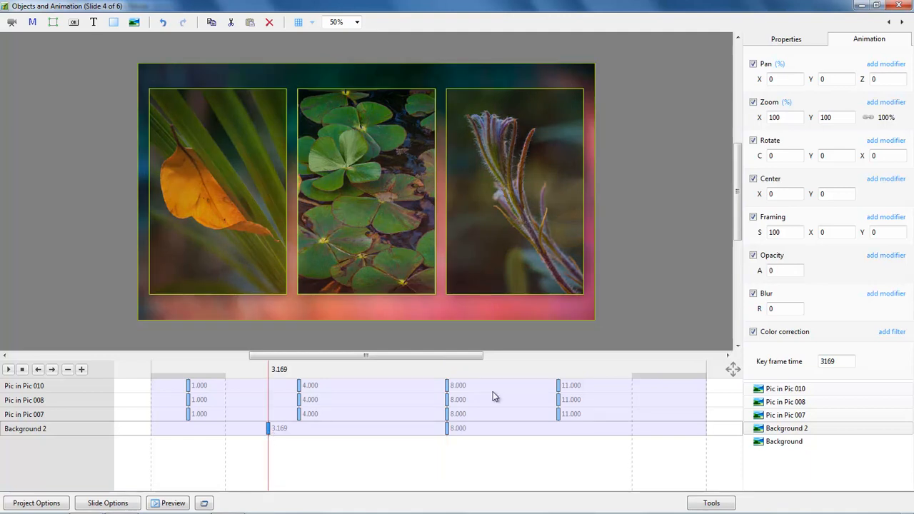
{"action": "double_click", "coordinate": [773, 311]}
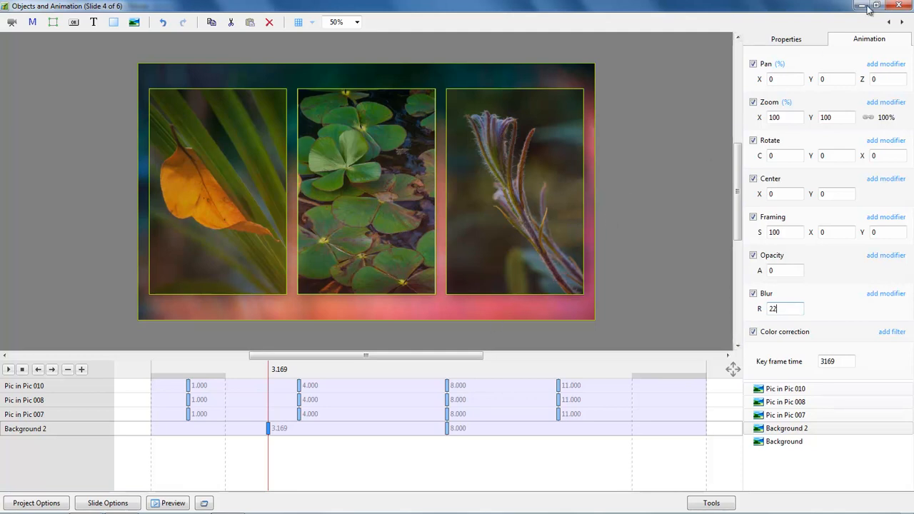
Close slide 4's animation editor and play the show from slide 3 to check the transitions
{"action": "left_click", "coordinate": [899, 5]}
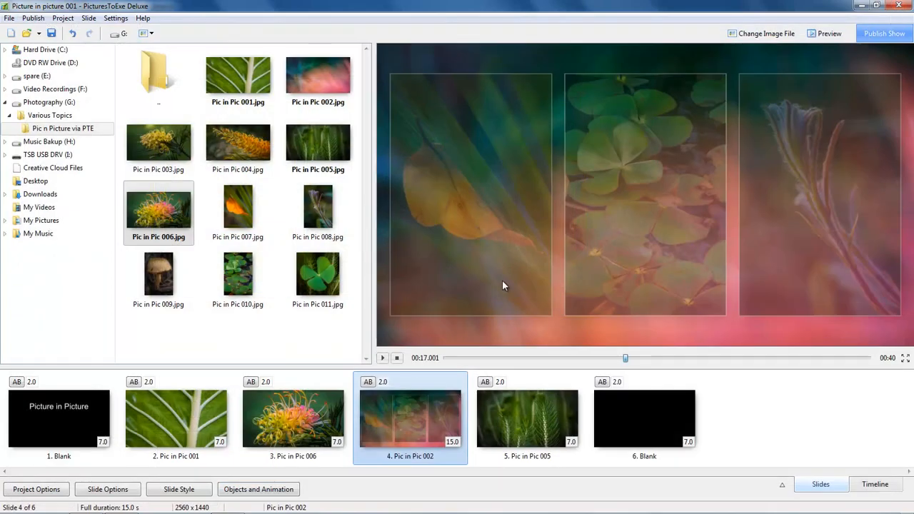
{"action": "left_click", "coordinate": [288, 422]}
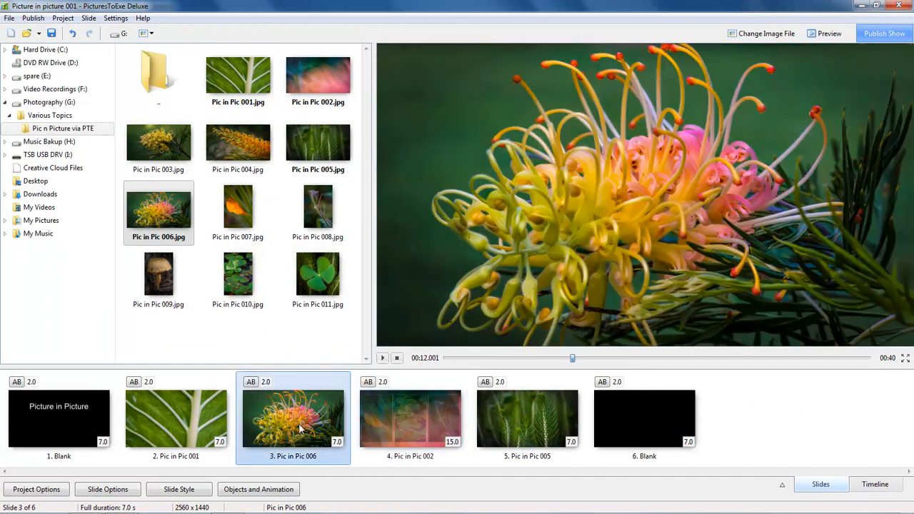
{"action": "left_click", "coordinate": [382, 358]}
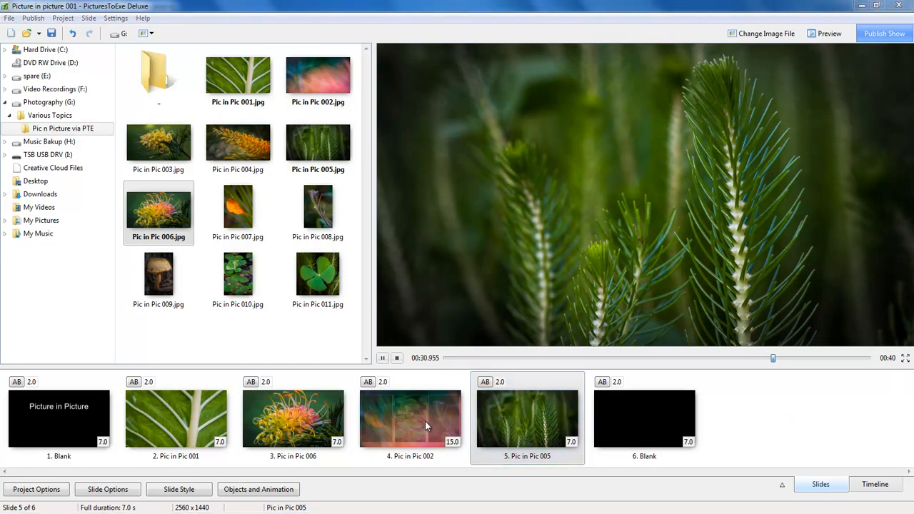
Delete slide 5, Pic in Pic 005, and insert Pic in Pic 004.jpg between slide 4 and the final blank slide
{"action": "left_click", "coordinate": [426, 421]}
{"action": "left_click", "coordinate": [540, 418]}
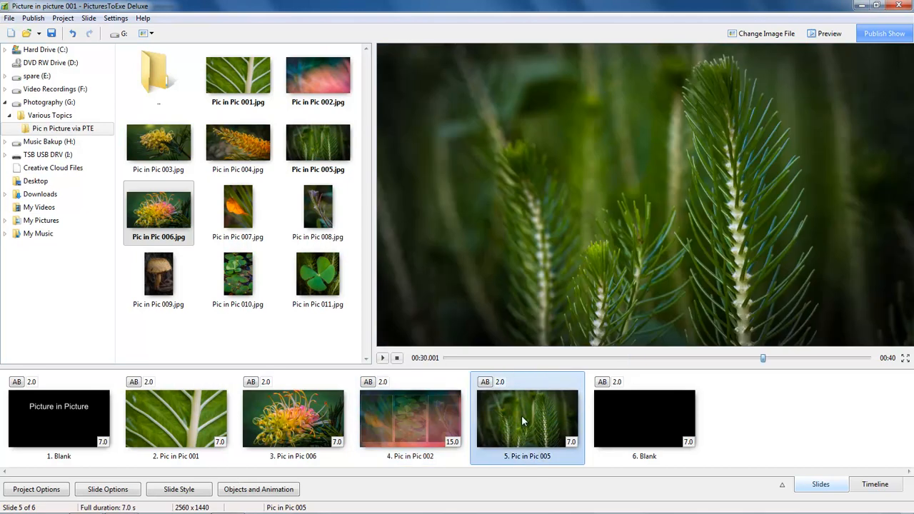
{"action": "key", "text": "Delete"}
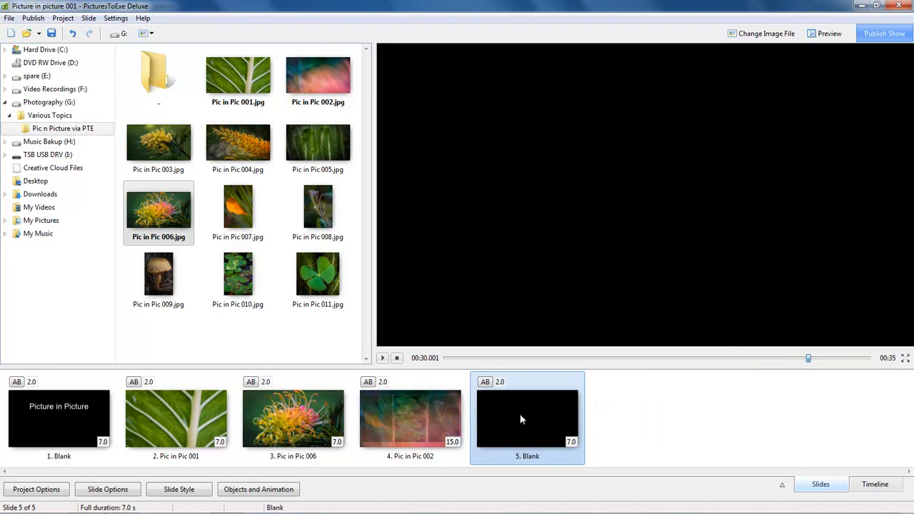
{"action": "left_click_drag", "start_coordinate": [236, 170], "coordinate": [465, 407]}
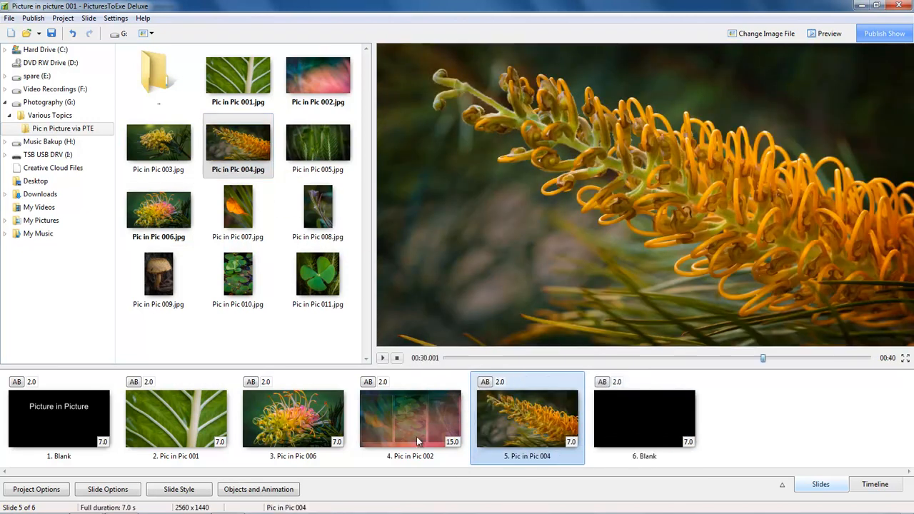
Play the show from slide 3 through to the new slide 5 to check the transition out of slide 4
{"action": "left_click", "coordinate": [322, 421]}
{"action": "left_click", "coordinate": [382, 358]}
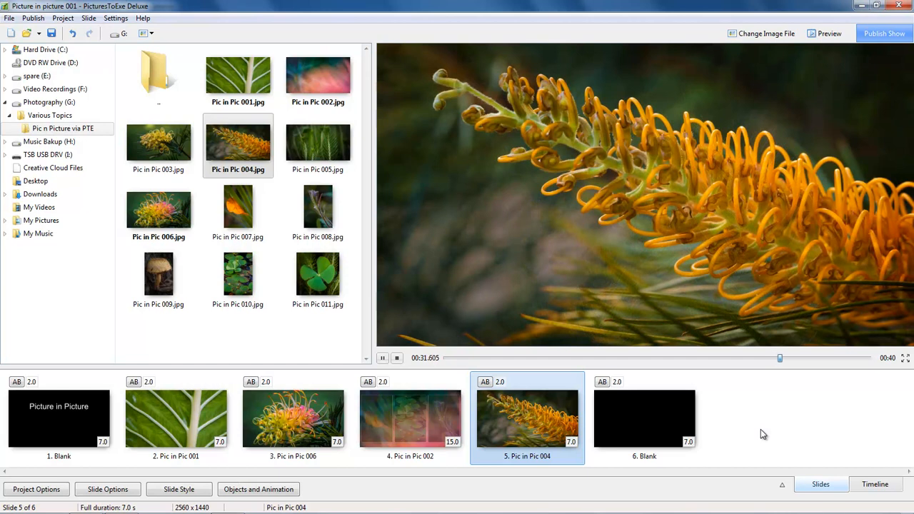
{"action": "key", "text": "space"}
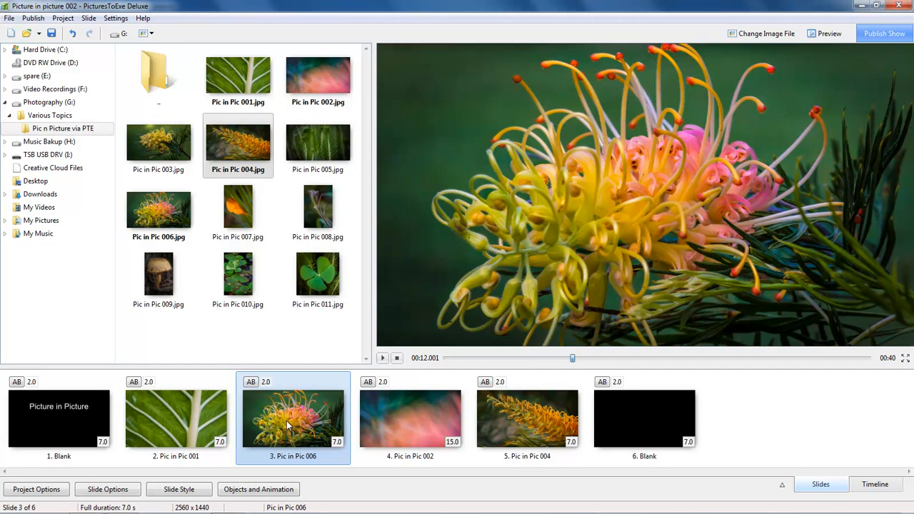
Play the Picture in picture 002 project from slide 3 through slide 5
{"action": "left_click", "coordinate": [382, 357]}
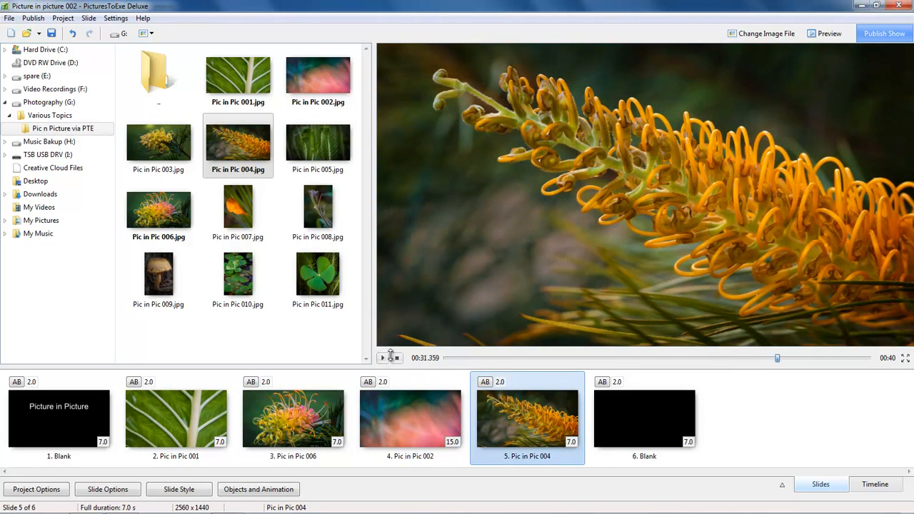
In slide 4's animation, align the keyframe pairs of Pic in Pic 008 and 007 with Pic in Pic 010's at 3.071 s and 6.071 s
{"action": "left_click", "coordinate": [405, 416]}
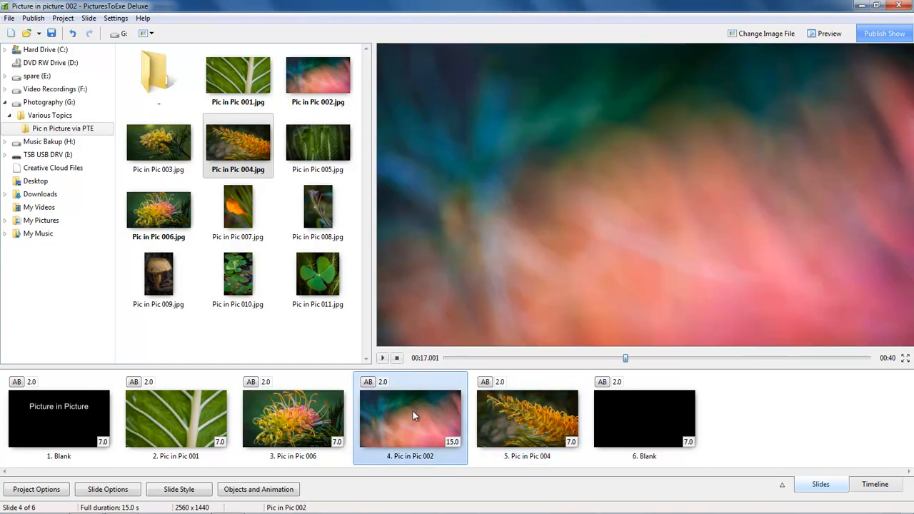
{"action": "left_click", "coordinate": [259, 490]}
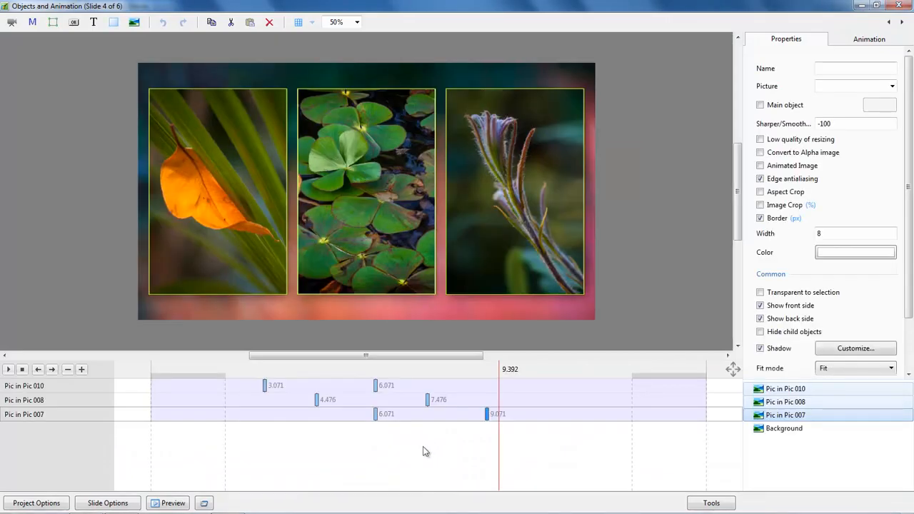
{"action": "left_click", "coordinate": [317, 400]}
{"action": "left_click", "coordinate": [427, 400]}
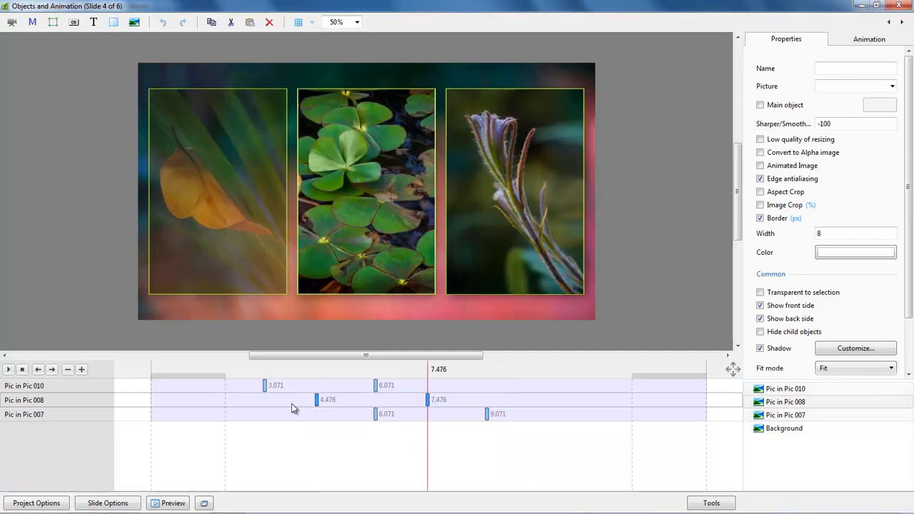
{"action": "left_click_drag", "start_coordinate": [316, 402], "coordinate": [266, 407]}
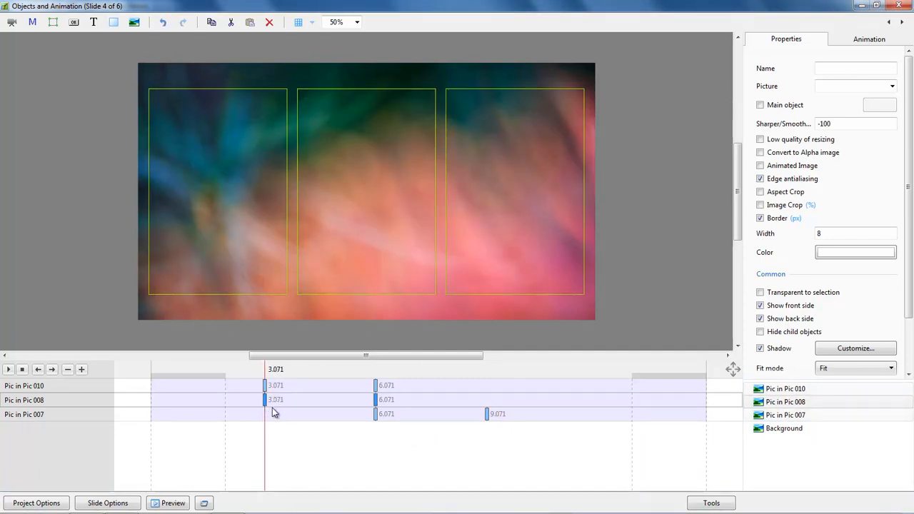
{"action": "left_click", "coordinate": [377, 418]}
{"action": "left_click", "coordinate": [487, 418]}
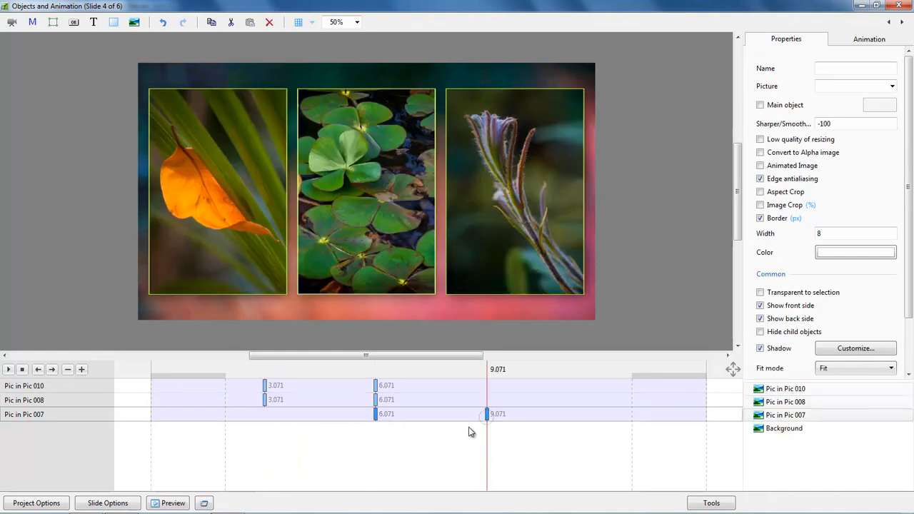
{"action": "left_click_drag", "start_coordinate": [378, 419], "coordinate": [265, 422]}
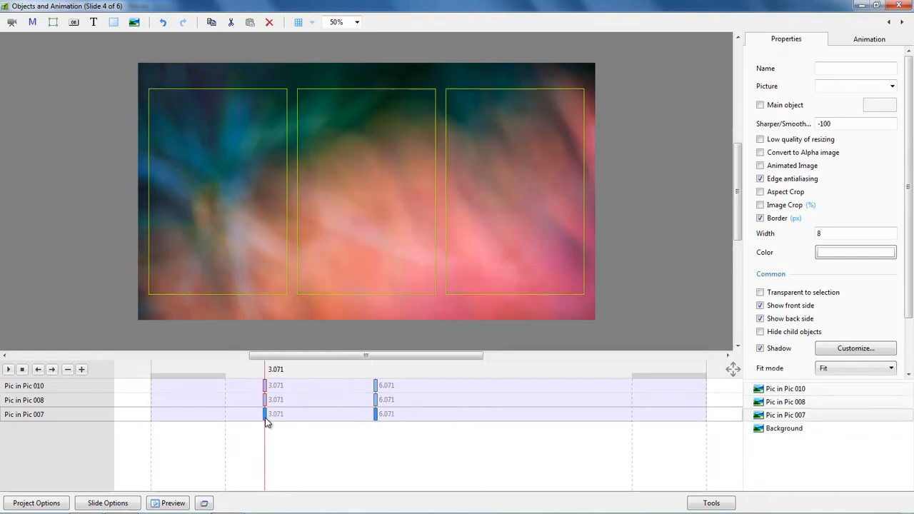
Play slide 4's animation from just before the aligned keyframes to check the three pictures fading in together
{"action": "left_click", "coordinate": [249, 369]}
{"action": "key", "text": "space"}
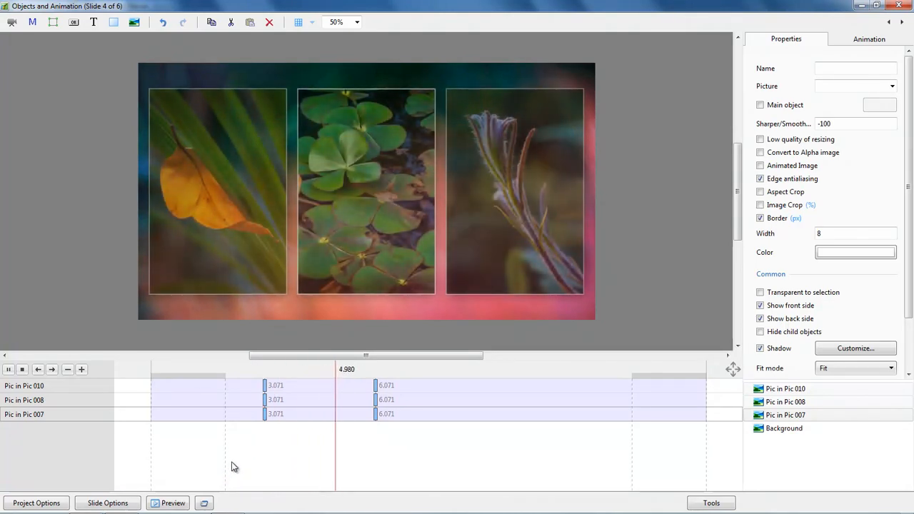
Stop the playback and examine the three pictures' fade at points between the keyframes, back to the 3.071 s keyframe
{"action": "key", "text": "space"}
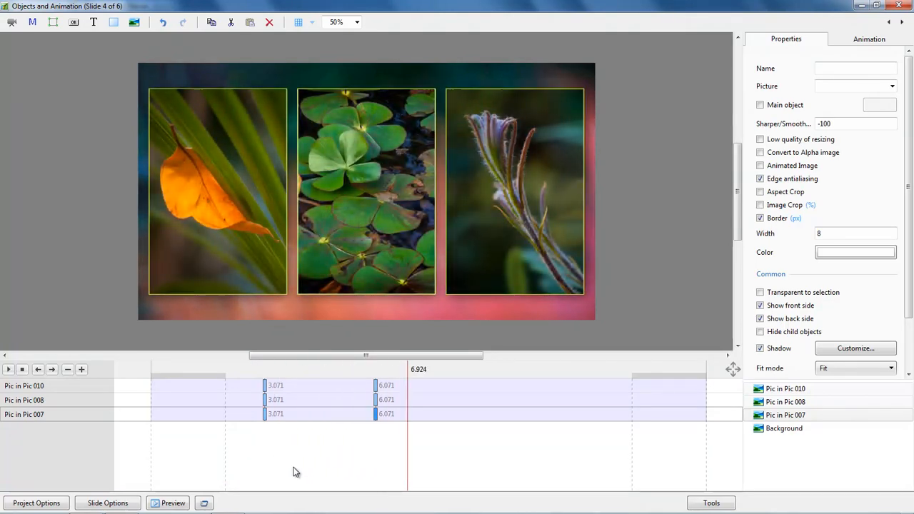
{"action": "left_click", "coordinate": [294, 387]}
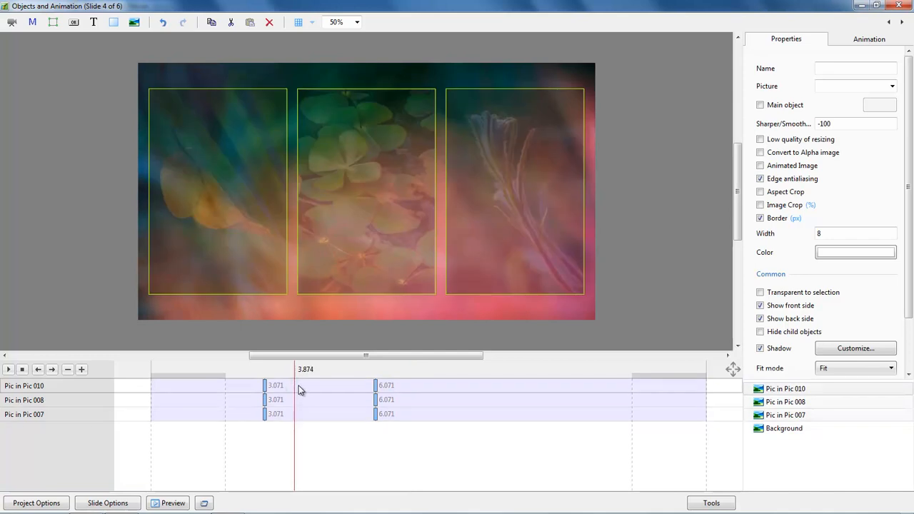
{"action": "left_click", "coordinate": [302, 388]}
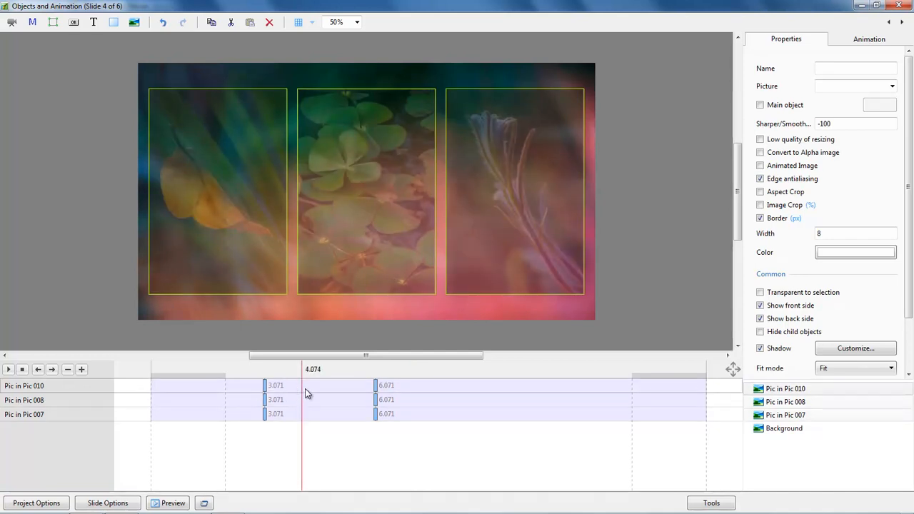
{"action": "left_click", "coordinate": [266, 390]}
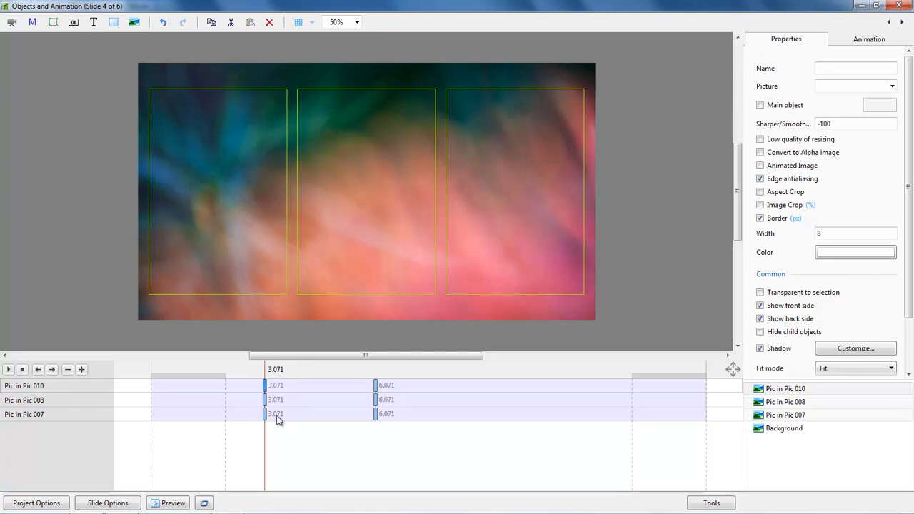
Identify the picture objects on slide 4 and rename Pic in Pic 007, the leaf picture, as L
{"action": "left_click", "coordinate": [786, 389]}
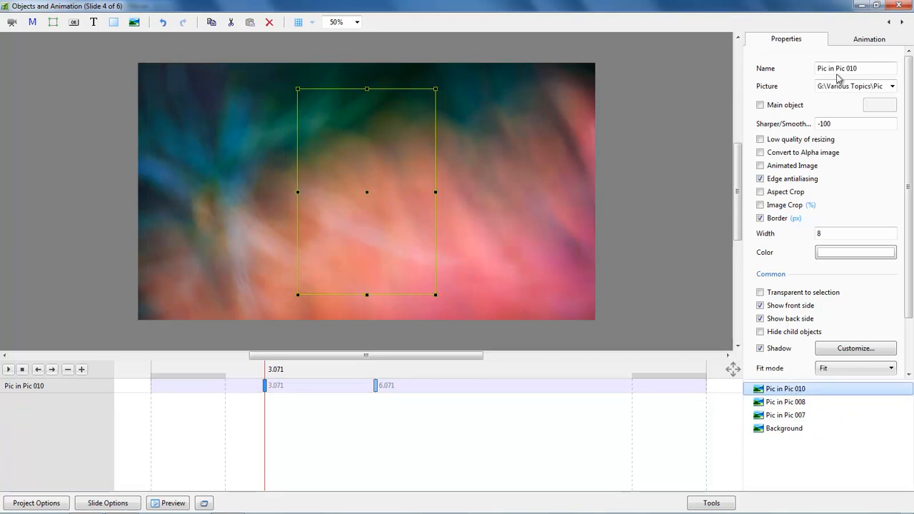
{"action": "left_click", "coordinate": [785, 404]}
{"action": "left_click", "coordinate": [780, 418]}
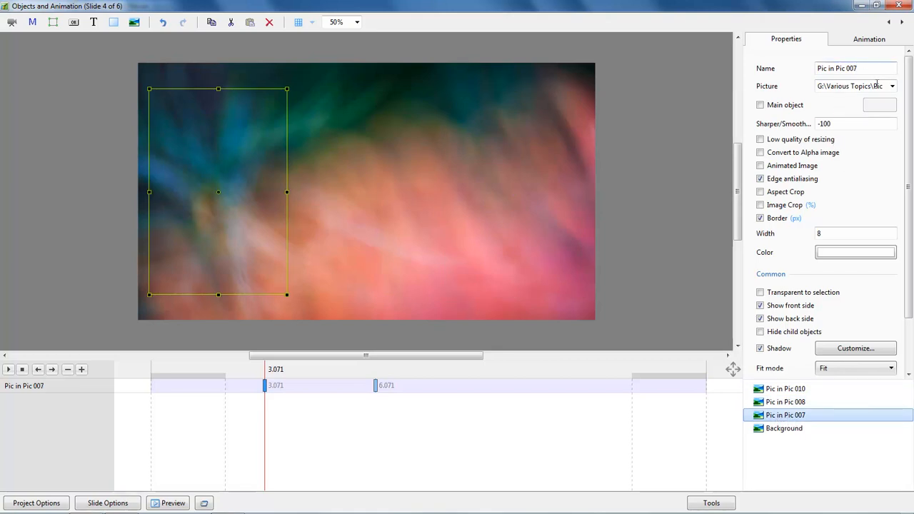
{"action": "left_click", "coordinate": [862, 68]}
{"action": "type", "text": "L"}
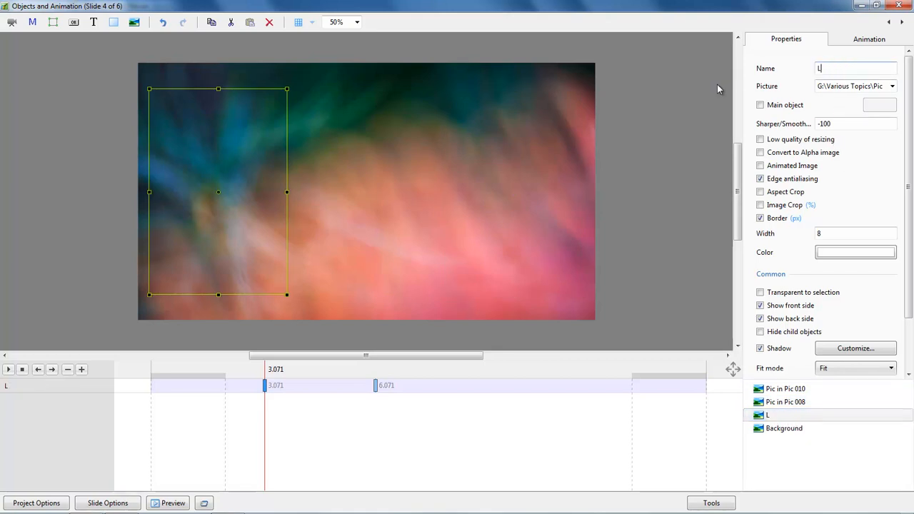
Rename Pic in Pic 010 as C and Pic in Pic 008 as R
{"action": "left_click", "coordinate": [786, 392]}
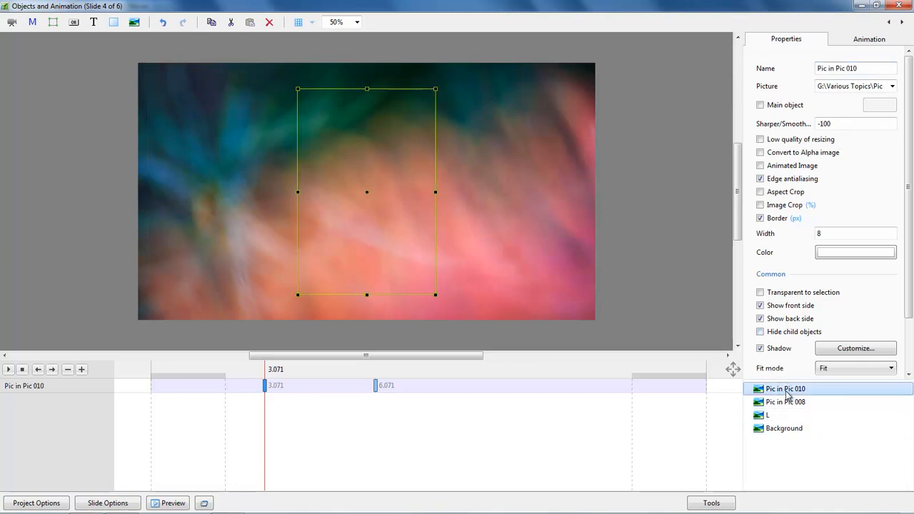
{"action": "left_click", "coordinate": [862, 67]}
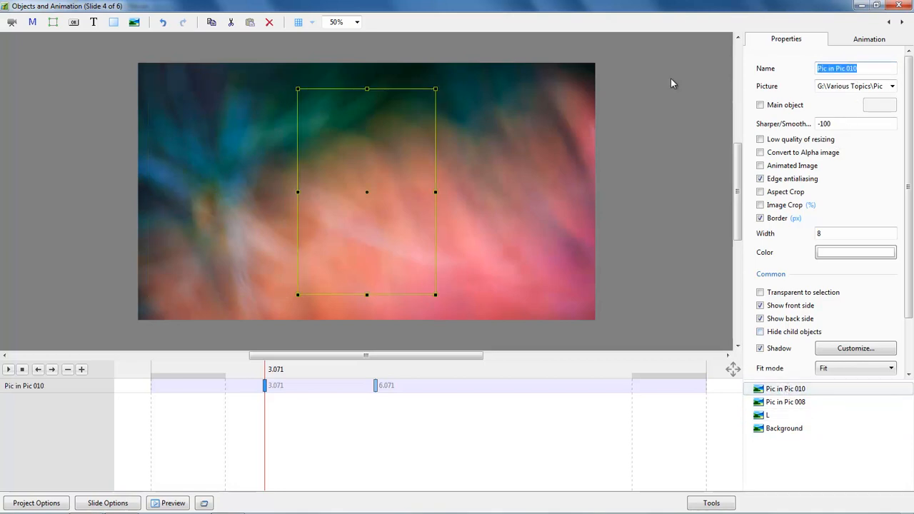
{"action": "type", "text": "C"}
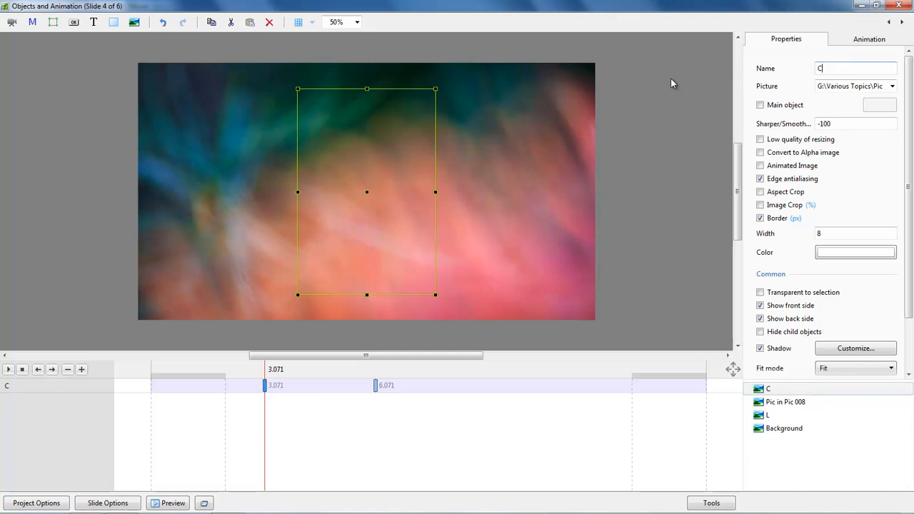
{"action": "left_click", "coordinate": [786, 402]}
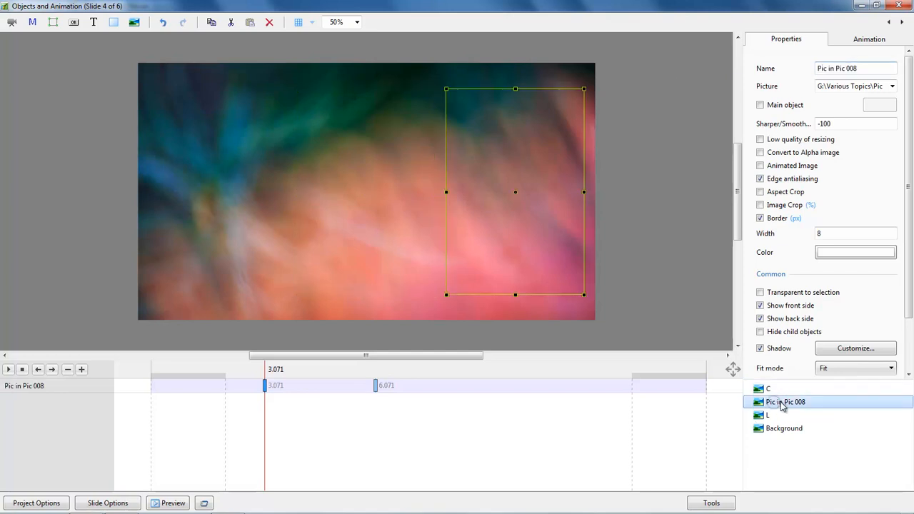
{"action": "left_click", "coordinate": [828, 68]}
{"action": "type", "text": "R"}
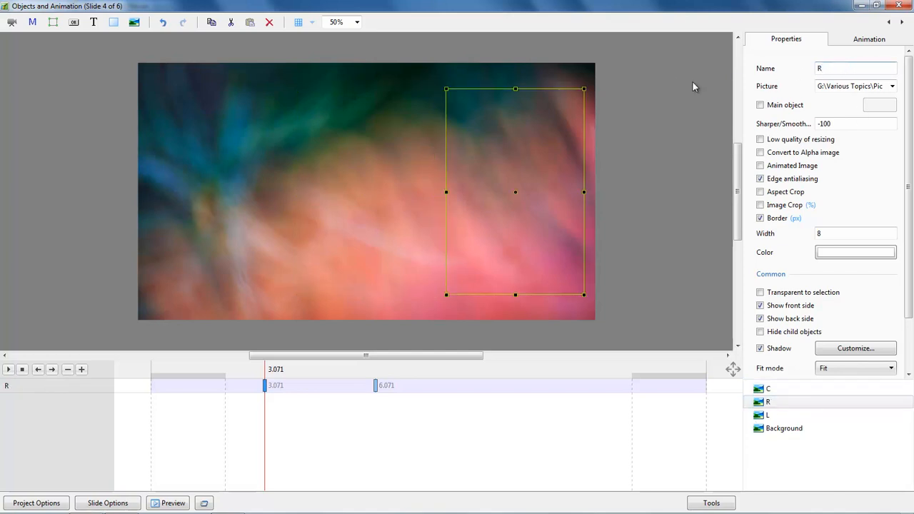
Reorder the picture objects above the background as L, C, R from top to bottom
{"action": "left_click", "coordinate": [762, 422]}
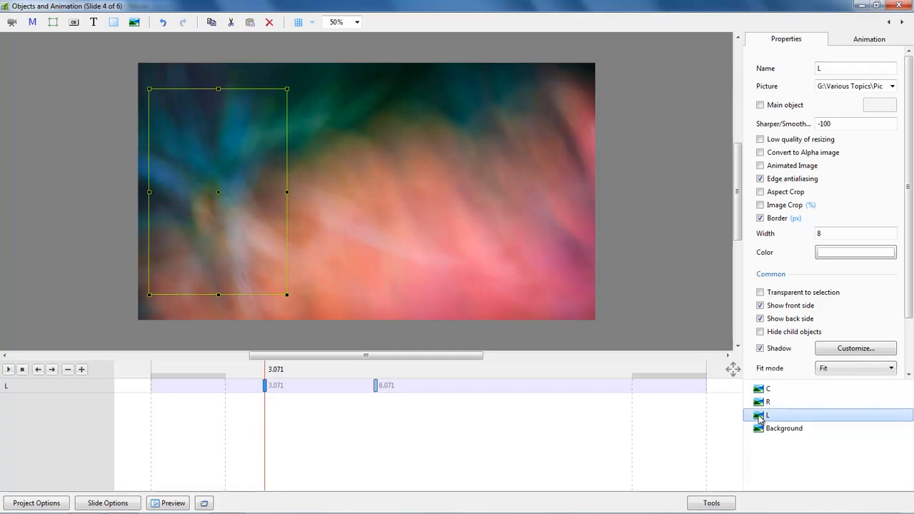
{"action": "left_click", "coordinate": [765, 390]}
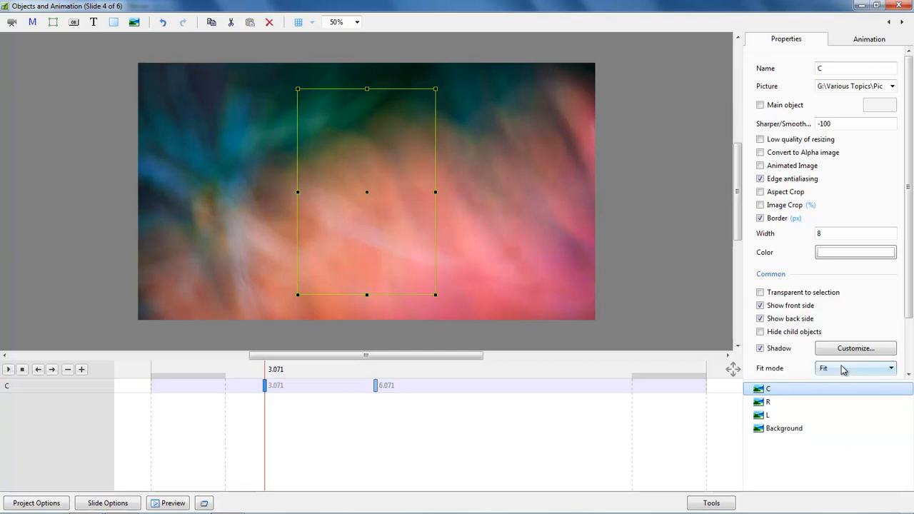
{"action": "key", "text": "ctrl+Page_Down"}
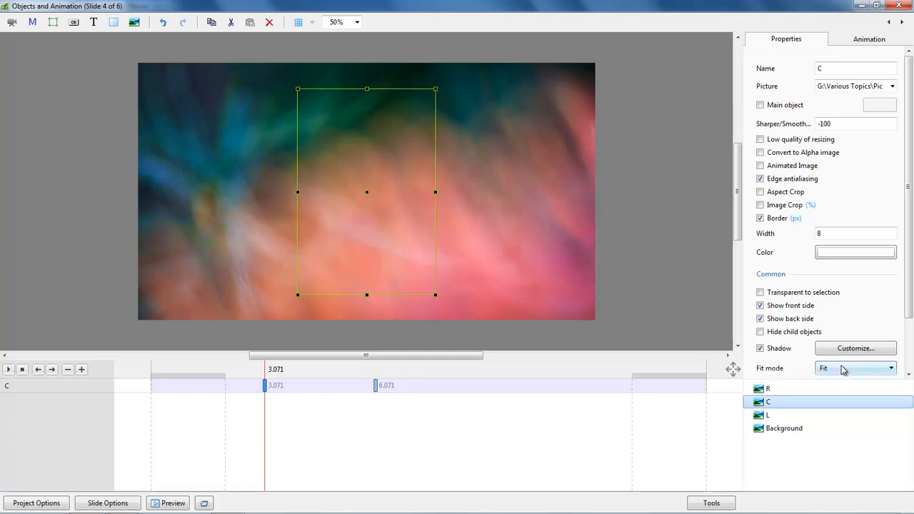
{"action": "left_click", "coordinate": [766, 415]}
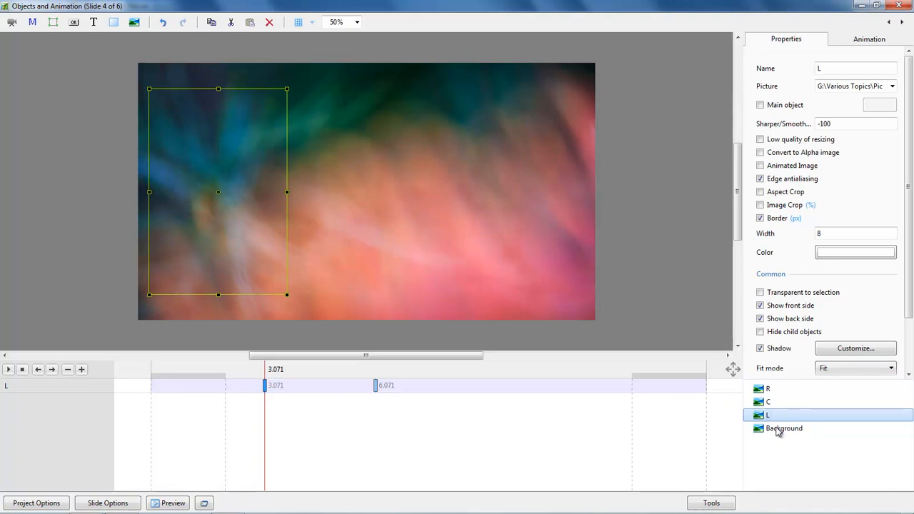
{"action": "key", "text": "ctrl+Page_Up"}
{"action": "key", "text": "ctrl+Page_Up"}
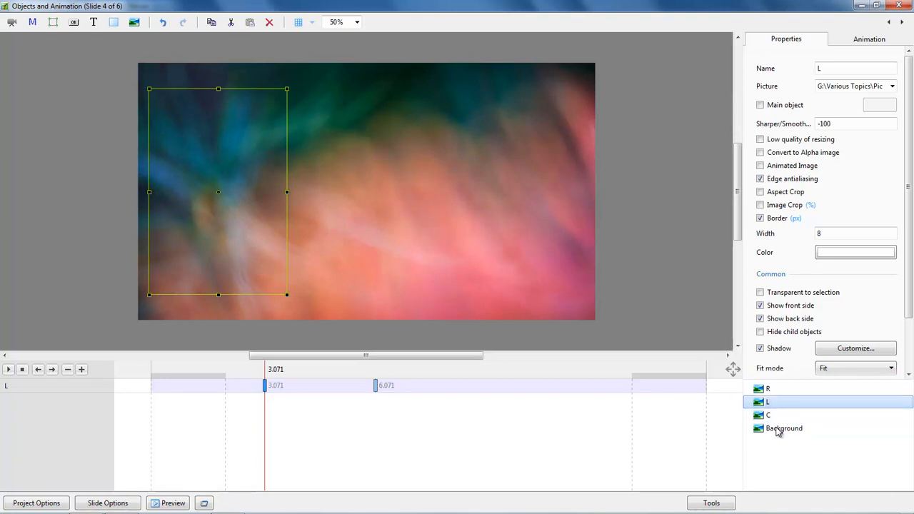
{"action": "left_click", "coordinate": [763, 417]}
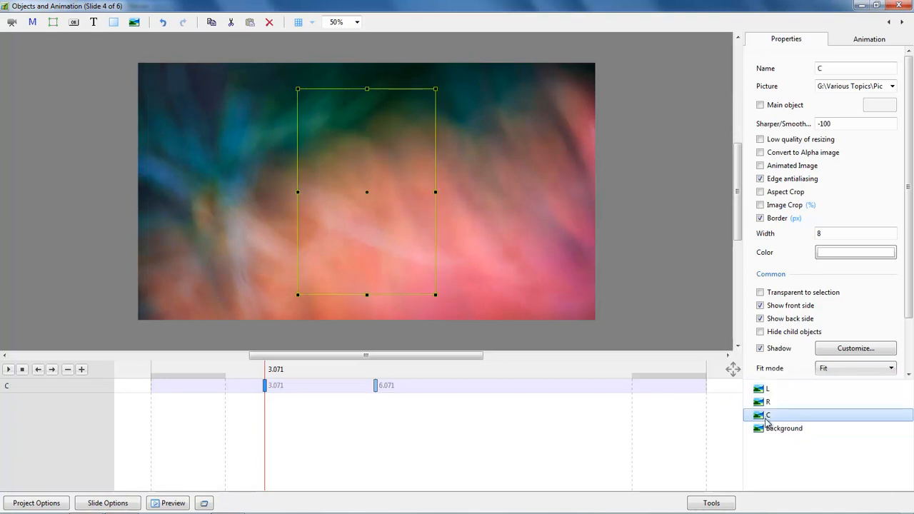
{"action": "key", "text": "ctrl+Page_Up"}
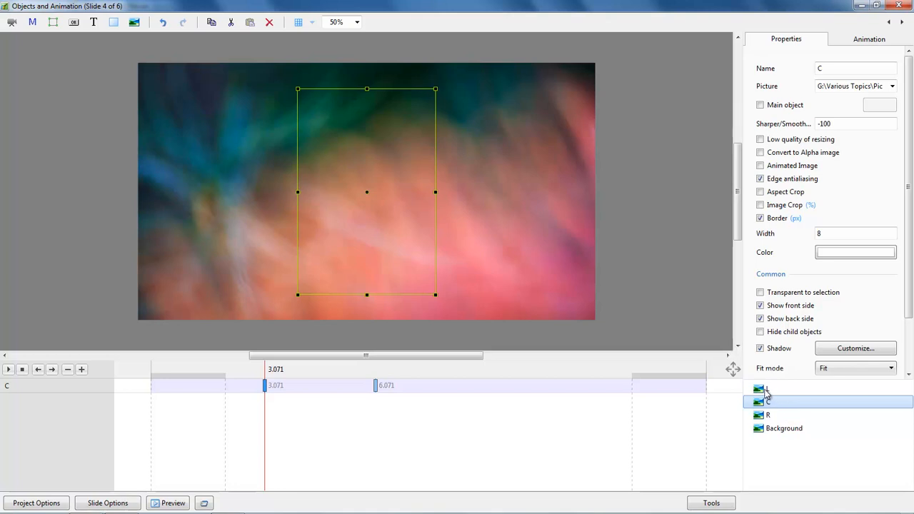
Show the keyframes of L, C and R together and shift C's keyframe pair to 4.645 s and 7.645 s
{"action": "left_click", "coordinate": [769, 389]}
{"action": "left_click", "coordinate": [768, 402], "text": "ctrl"}
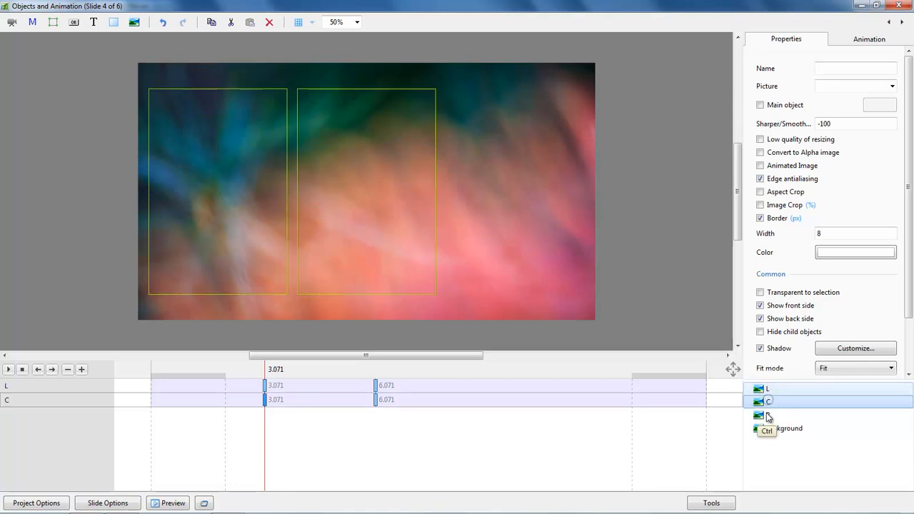
{"action": "left_click", "coordinate": [767, 415], "text": "ctrl"}
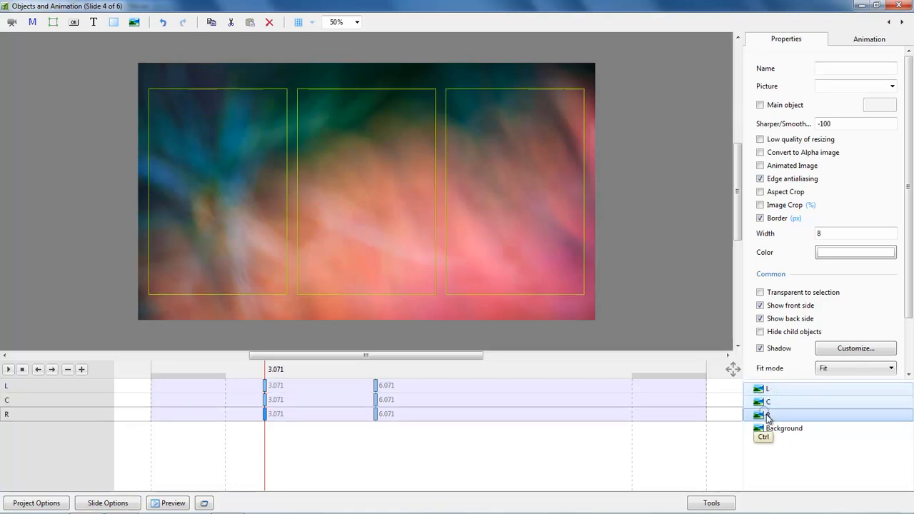
{"action": "left_click", "coordinate": [265, 401]}
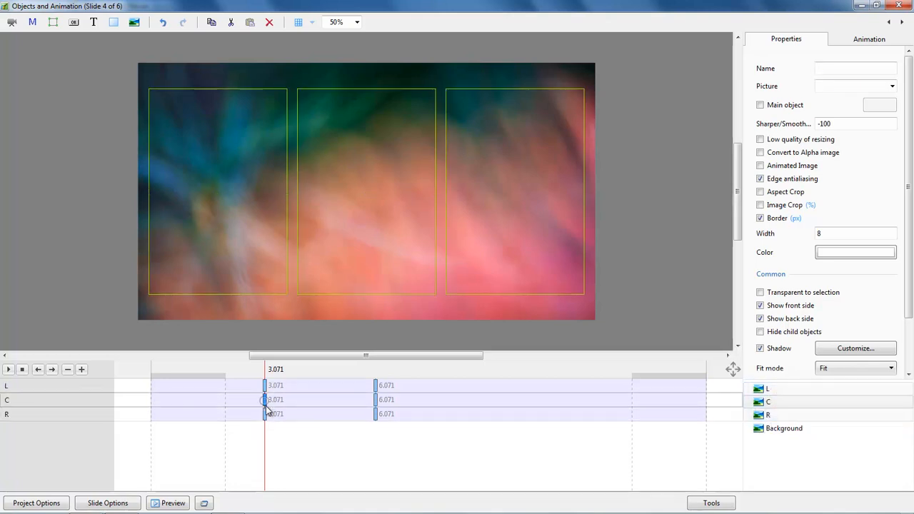
{"action": "left_click", "coordinate": [376, 400]}
{"action": "left_click_drag", "start_coordinate": [266, 405], "coordinate": [325, 409]}
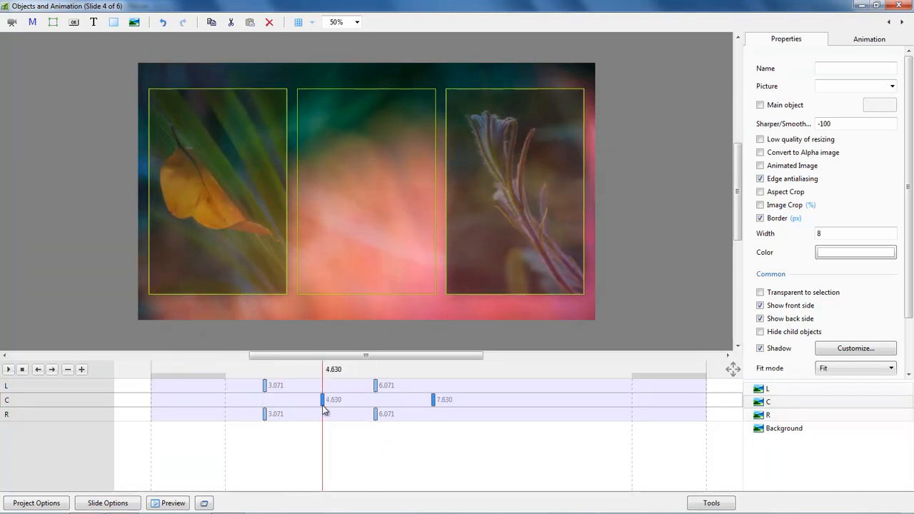
Shift R's keyframe pair to 6.071 s and 9.009 s, and play the staggered fades from before the first keyframe
{"action": "left_click_drag", "start_coordinate": [265, 415], "coordinate": [377, 427]}
{"action": "left_click", "coordinate": [376, 415]}
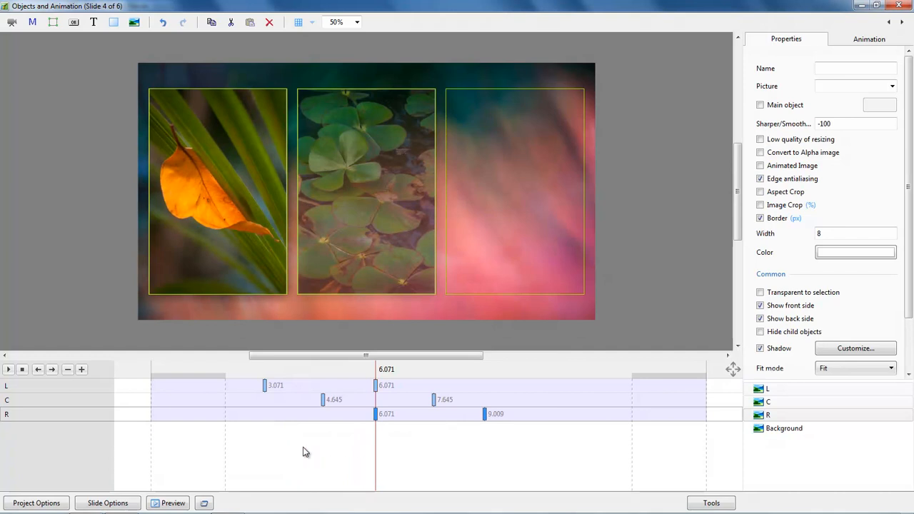
{"action": "left_click", "coordinate": [231, 391]}
{"action": "key", "text": "space"}
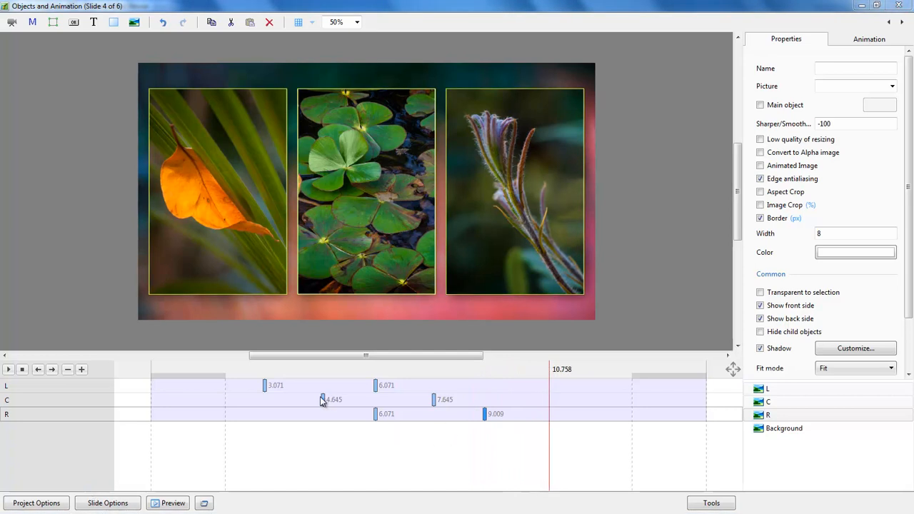
Move C's keyframe pair to 3.071 s and 6.071 s, in line with L's
{"action": "left_click", "coordinate": [323, 401]}
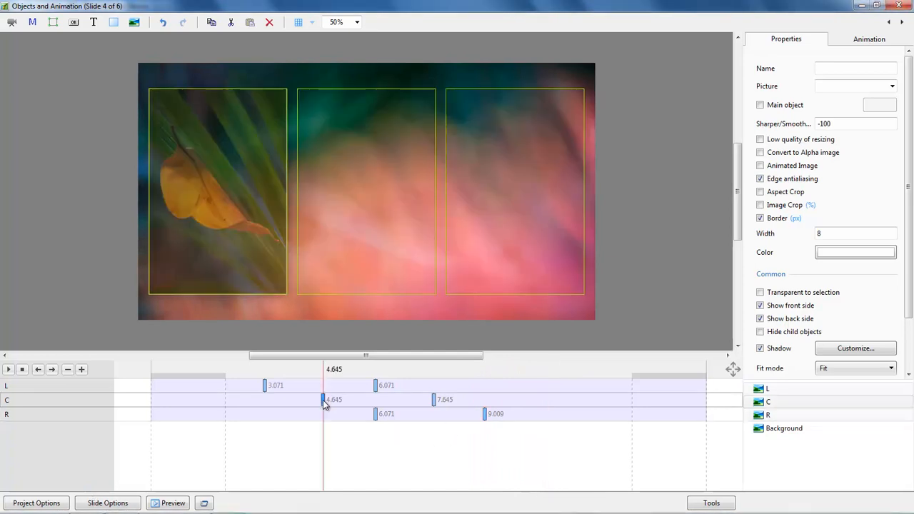
{"action": "left_click", "coordinate": [433, 400], "text": "ctrl"}
{"action": "left_click_drag", "start_coordinate": [323, 400], "coordinate": [265, 406]}
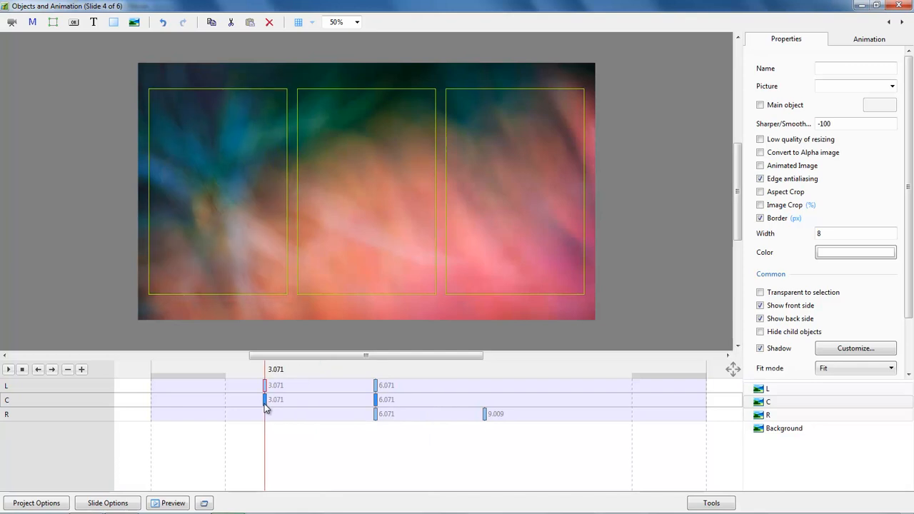
Move L's keyframe pair to 6.071 s and 9.071 s, and play the animation with the centre picture fading in first
{"action": "left_click", "coordinate": [376, 400]}
{"action": "left_click_drag", "start_coordinate": [265, 386], "coordinate": [377, 397]}
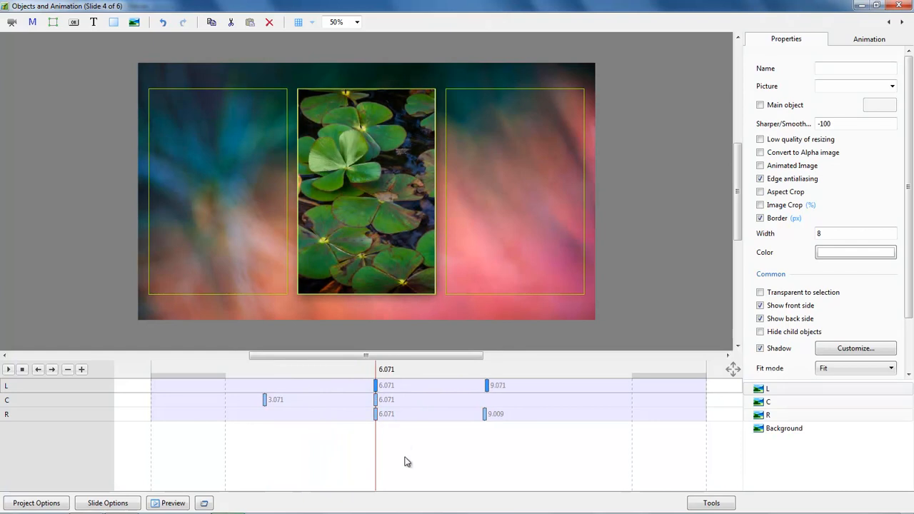
{"action": "left_click", "coordinate": [238, 372]}
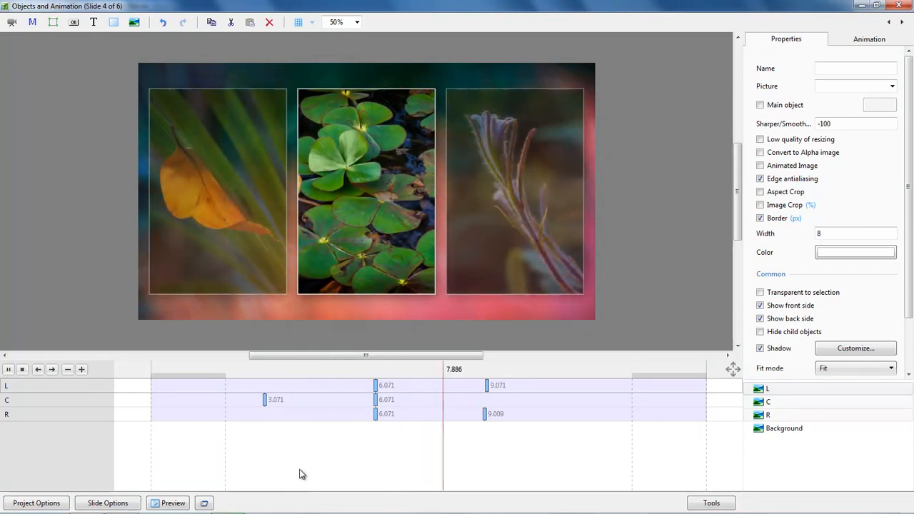
{"action": "key", "text": "space"}
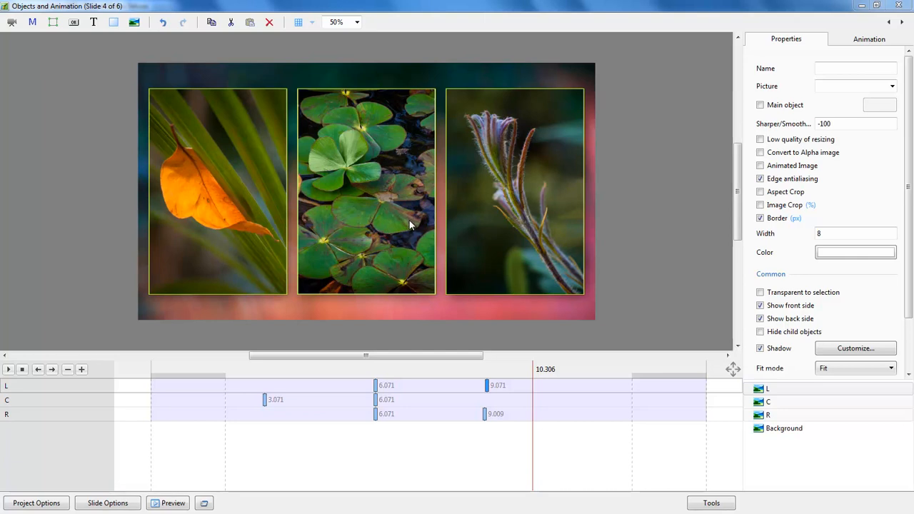
Compare picture C's animation settings at its two keyframes and set its zoom to 95% at the 6.071 s keyframe
{"action": "left_click", "coordinate": [763, 405]}
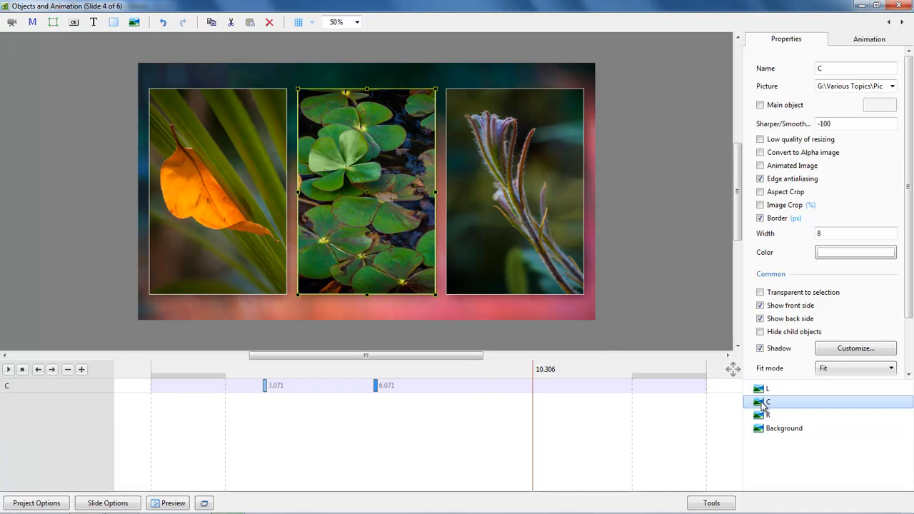
{"action": "left_click", "coordinate": [868, 41]}
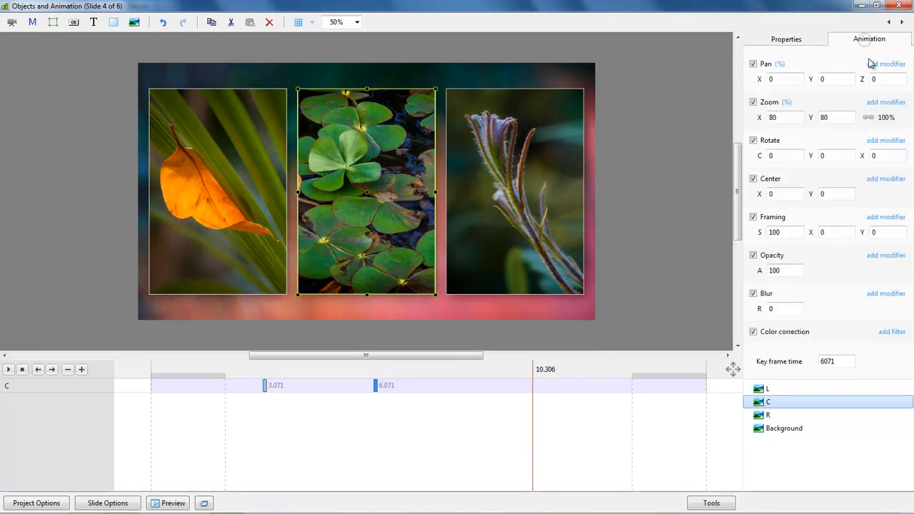
{"action": "left_click", "coordinate": [265, 386]}
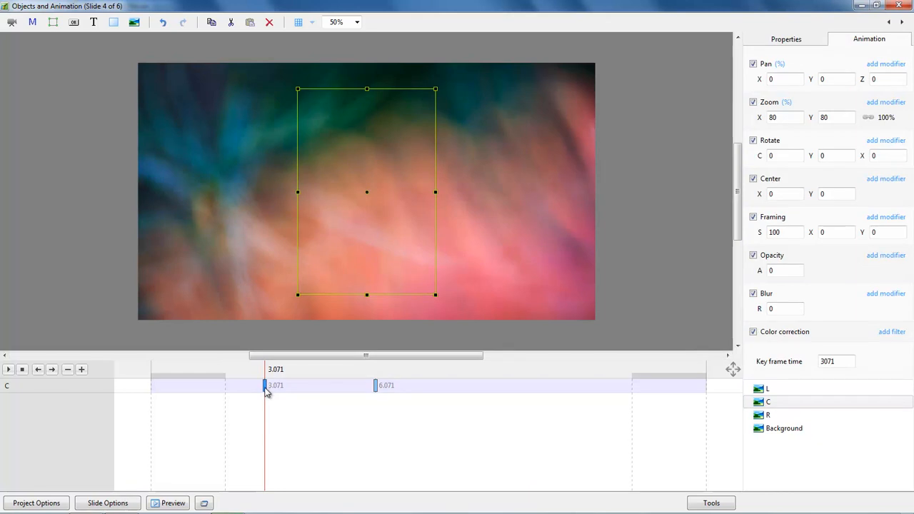
{"action": "left_click", "coordinate": [376, 386]}
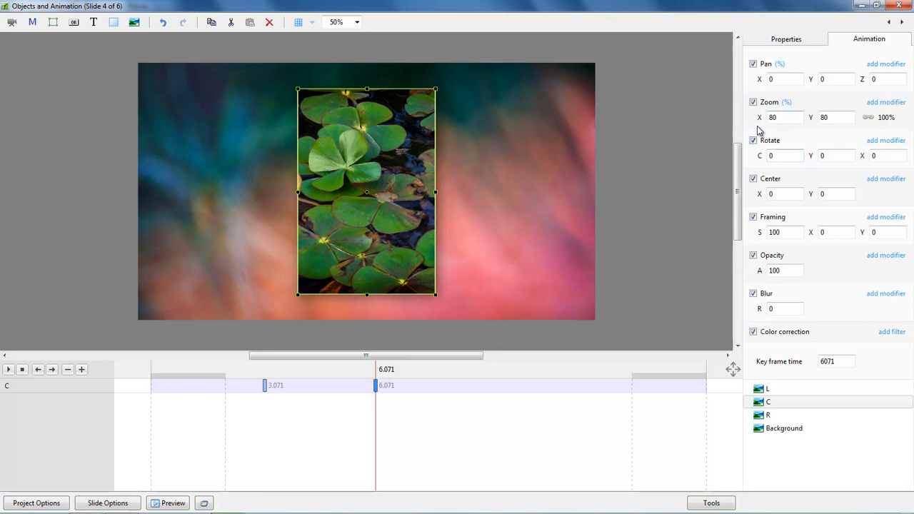
{"action": "left_click_drag", "start_coordinate": [758, 118], "coordinate": [768, 120]}
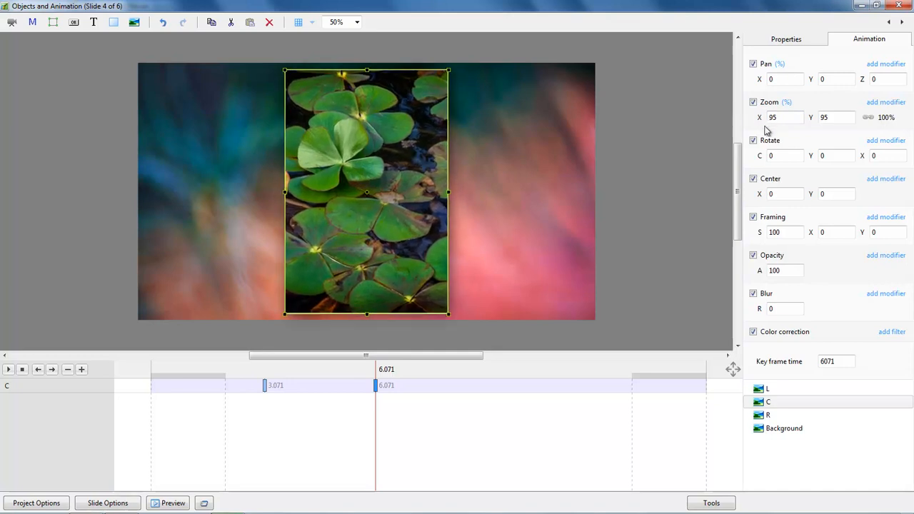
Play slide 4's animation from before C's first keyframe until all three pictures are in, and stop playback
{"action": "left_click", "coordinate": [256, 395]}
{"action": "key", "text": "space"}
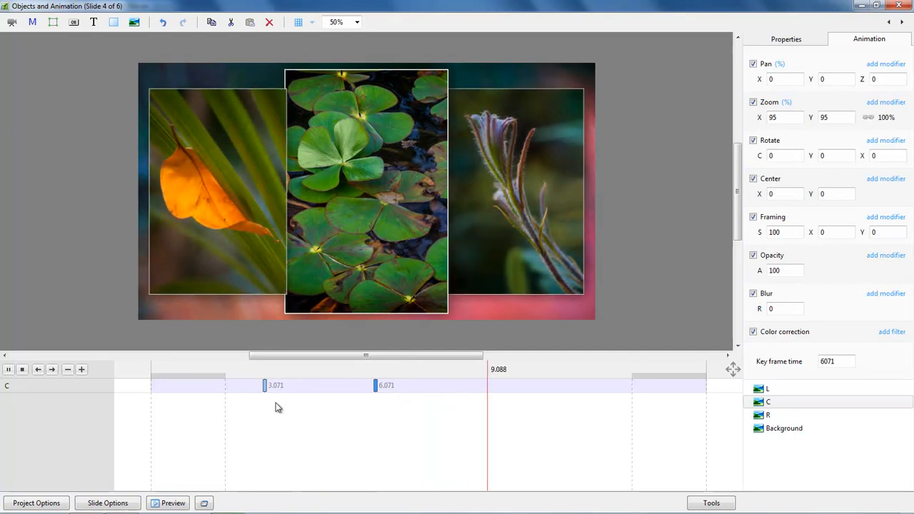
{"action": "key", "text": "space"}
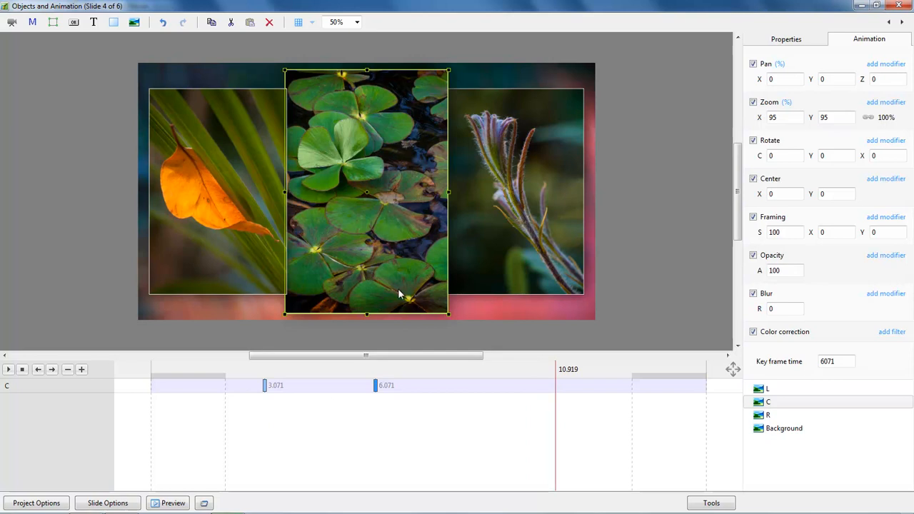
Replace object C's picture with Pic in Pic 011
{"action": "left_click", "coordinate": [763, 404]}
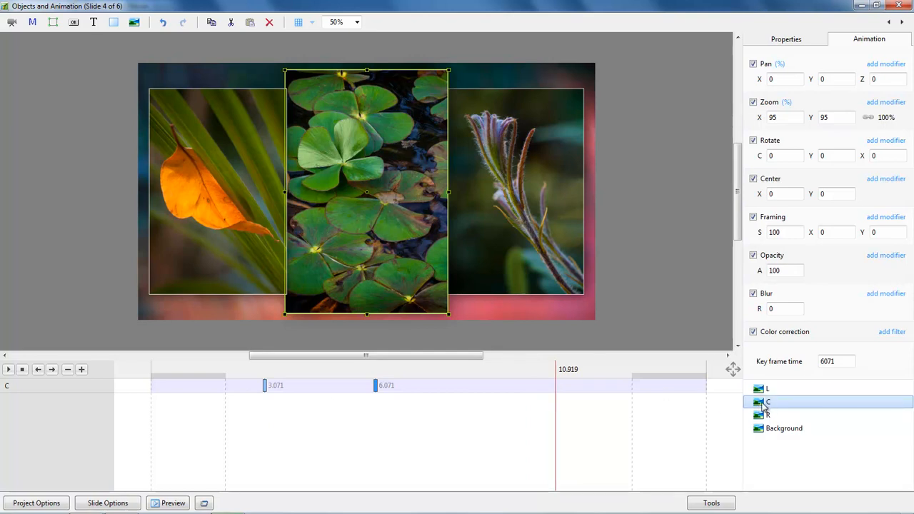
{"action": "left_click", "coordinate": [786, 40]}
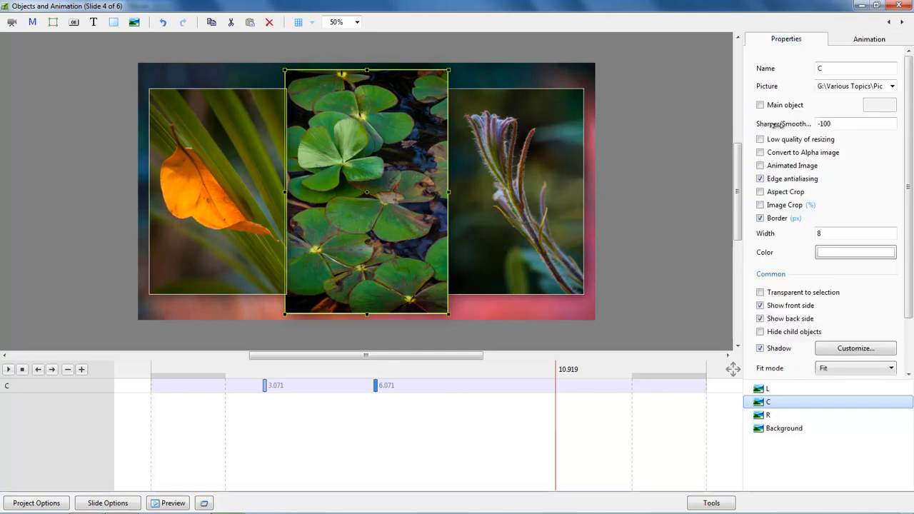
{"action": "left_click", "coordinate": [893, 86]}
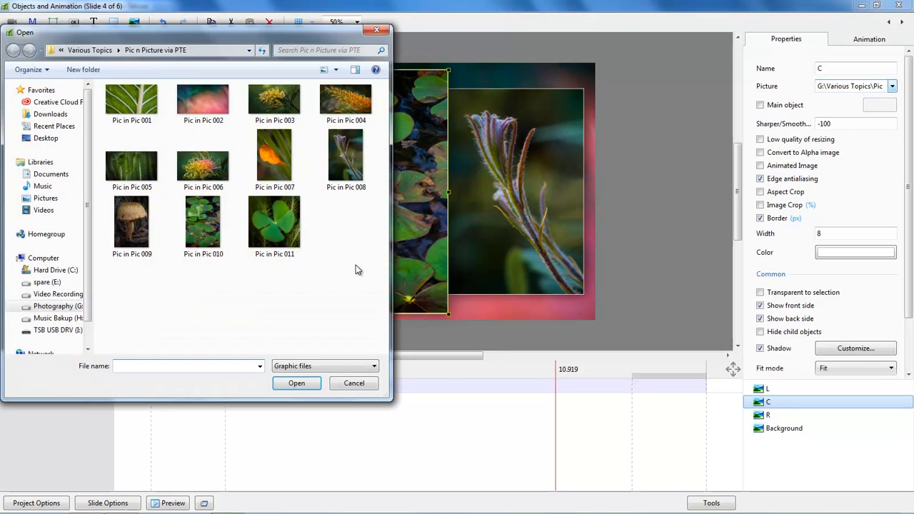
{"action": "double_click", "coordinate": [278, 224]}
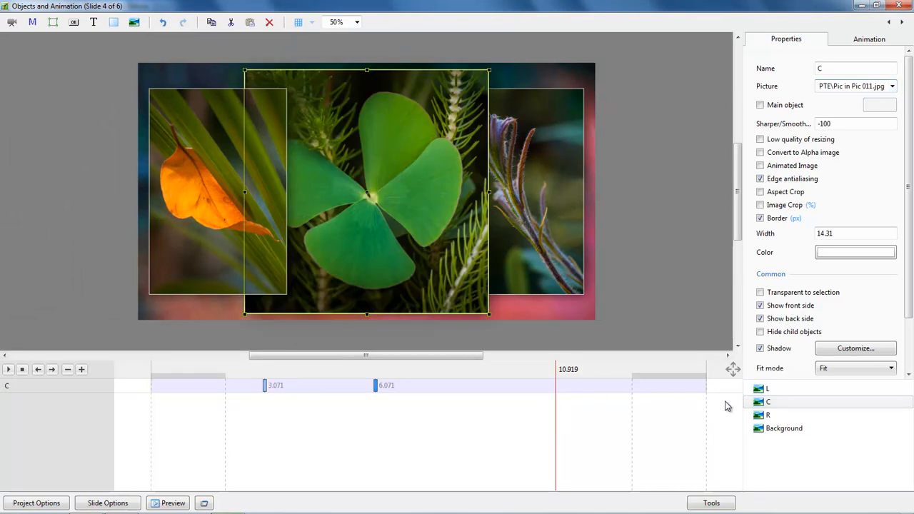
Try C in front of the other pictures, and place it behind L and R, just above Background
{"action": "left_click", "coordinate": [767, 404]}
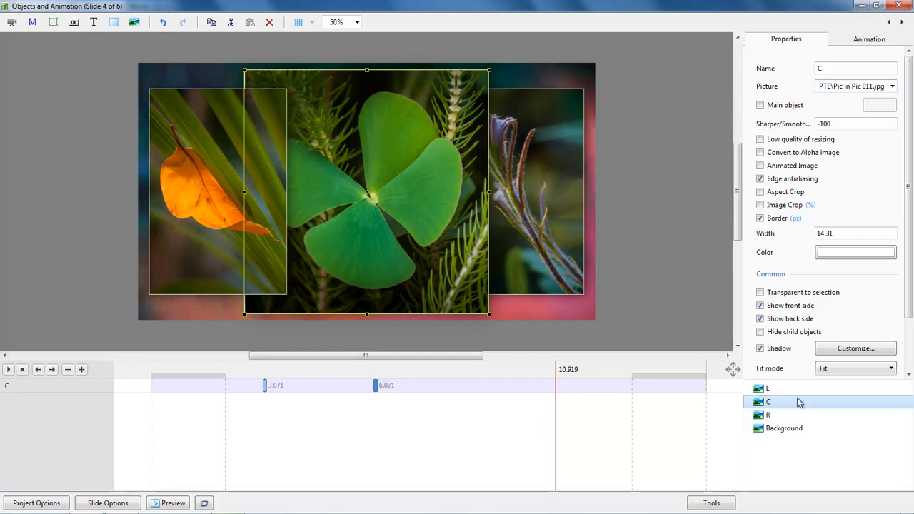
{"action": "key", "text": "ctrl+Page_Up"}
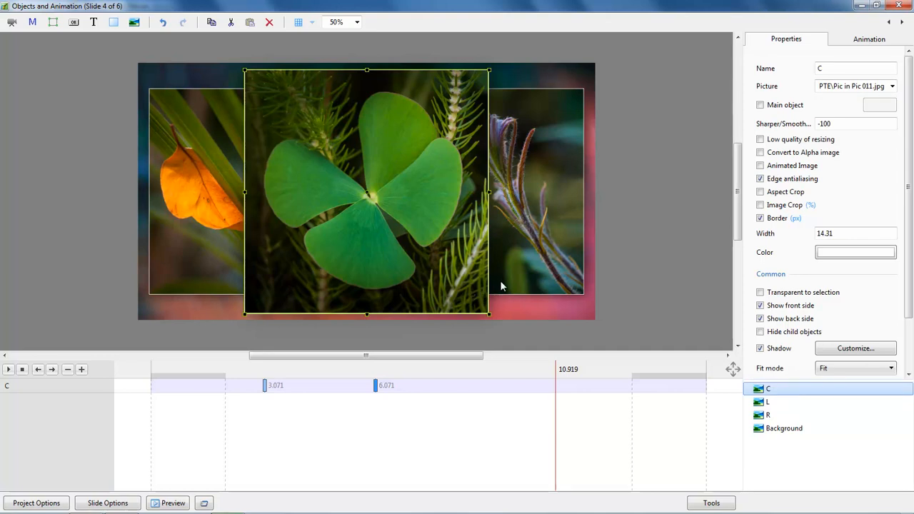
{"action": "key", "text": "ctrl+Page_Down"}
{"action": "key", "text": "ctrl+Page_Down"}
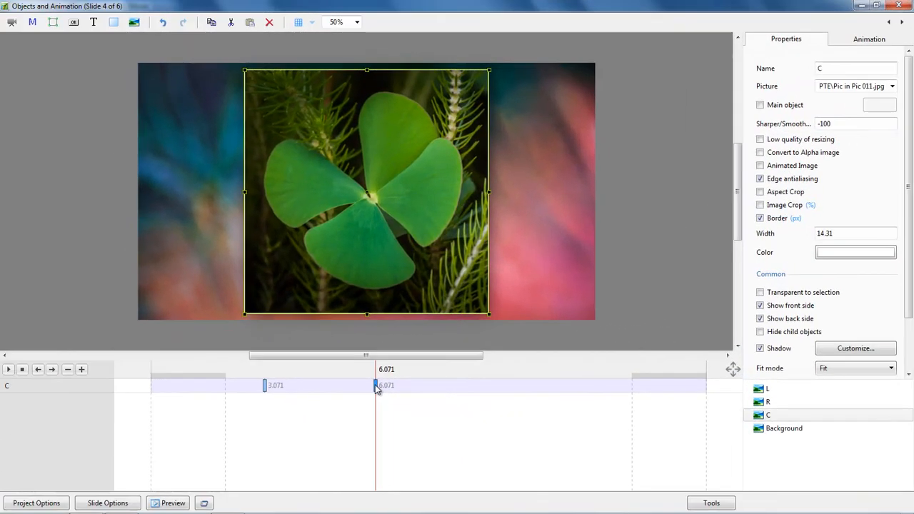
Set C's zoom to 95% at its 3.071 s keyframe, and scrub through the animation to about 10.5 s
{"action": "left_click", "coordinate": [876, 42]}
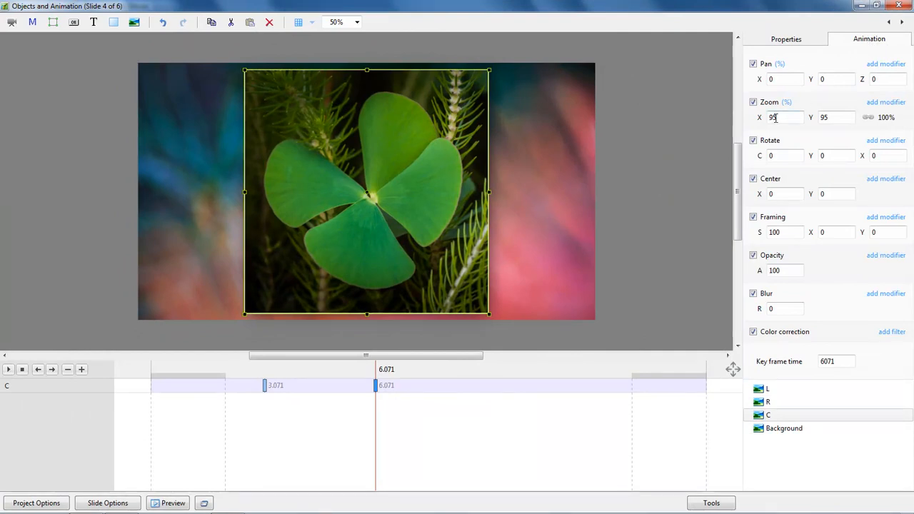
{"action": "left_click", "coordinate": [265, 386]}
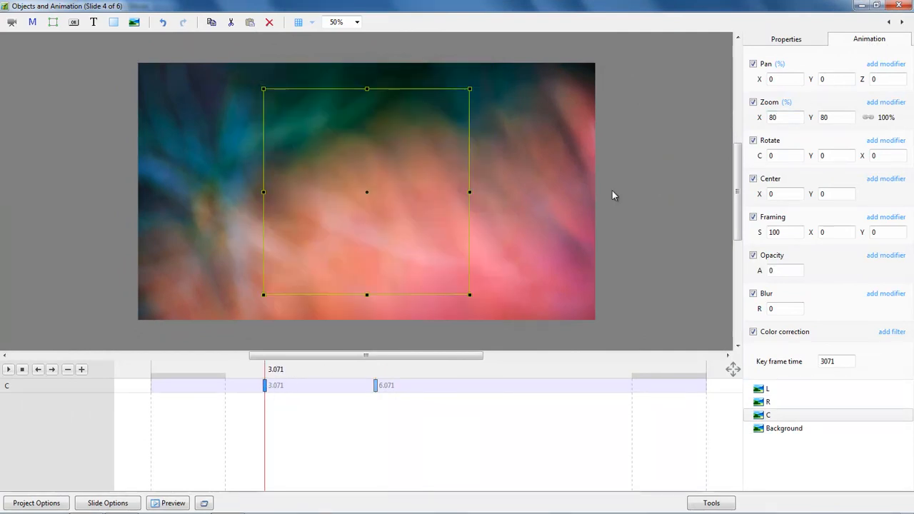
{"action": "left_click", "coordinate": [763, 120]}
{"action": "type", "text": "95"}
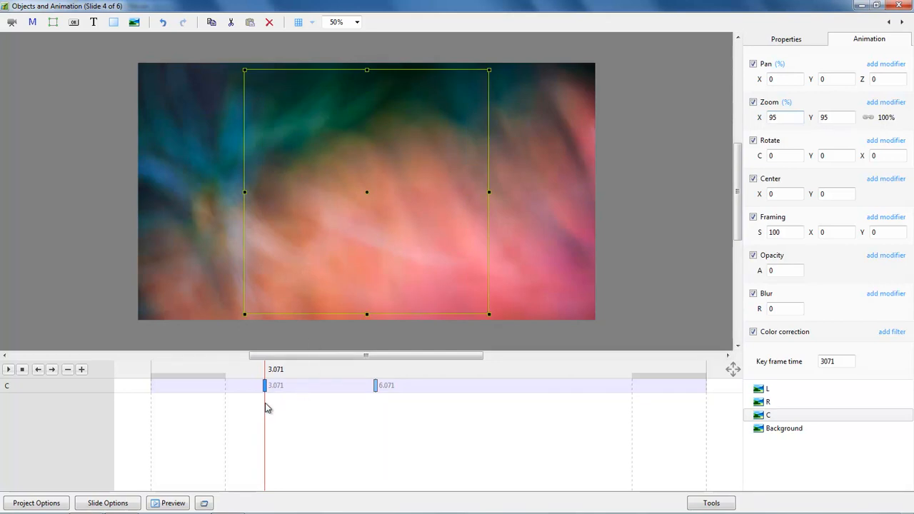
{"action": "left_click", "coordinate": [289, 412]}
{"action": "left_click_drag", "start_coordinate": [290, 412], "coordinate": [541, 427]}
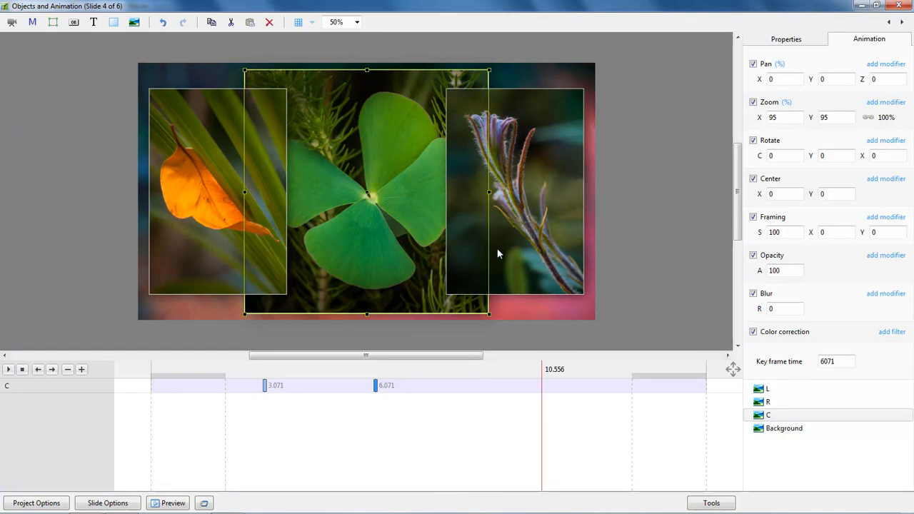
Select L, R and C together and align R's second keyframe with L's at 9.071 s
{"action": "left_click", "coordinate": [764, 389]}
{"action": "left_click", "coordinate": [769, 404], "text": "ctrl"}
{"action": "left_click", "coordinate": [767, 415], "text": "ctrl"}
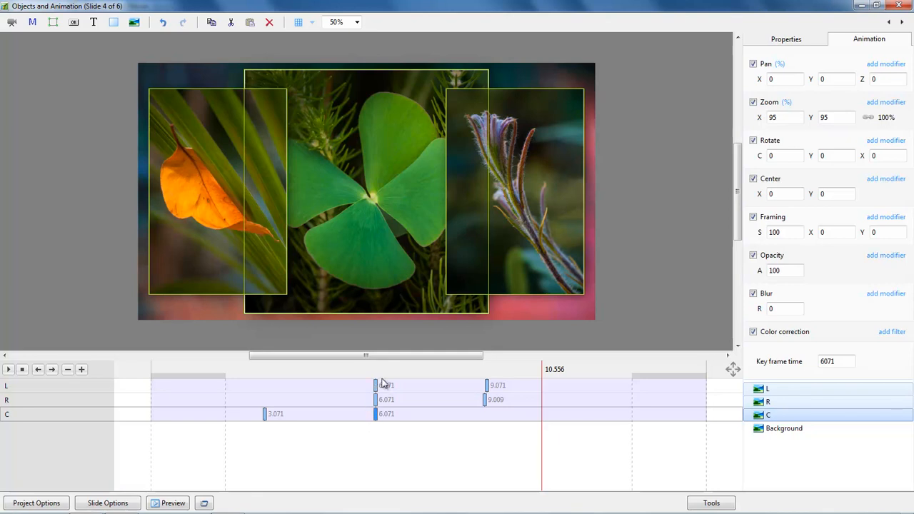
{"action": "left_click_drag", "start_coordinate": [484, 405], "coordinate": [489, 408]}
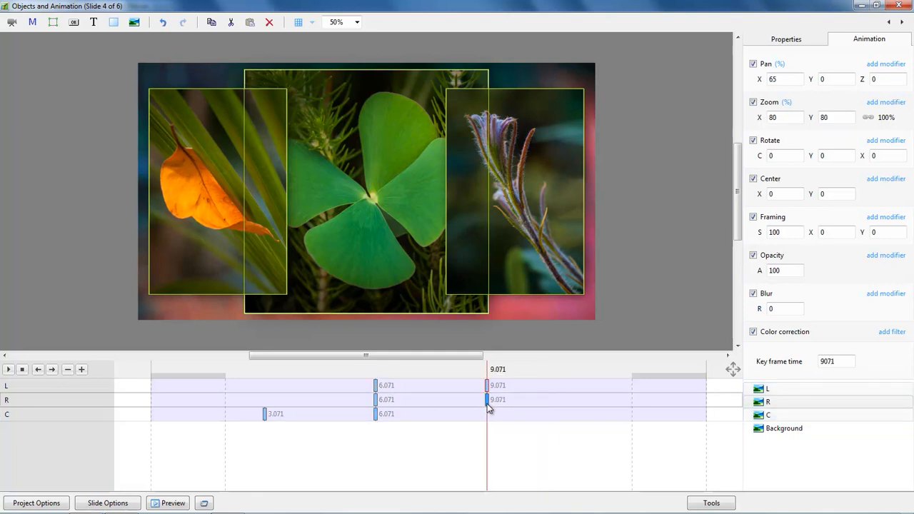
Shift L's and R's keyframe pairs together to 7.130 s and 10.130 s, and play the animation
{"action": "left_click", "coordinate": [376, 400]}
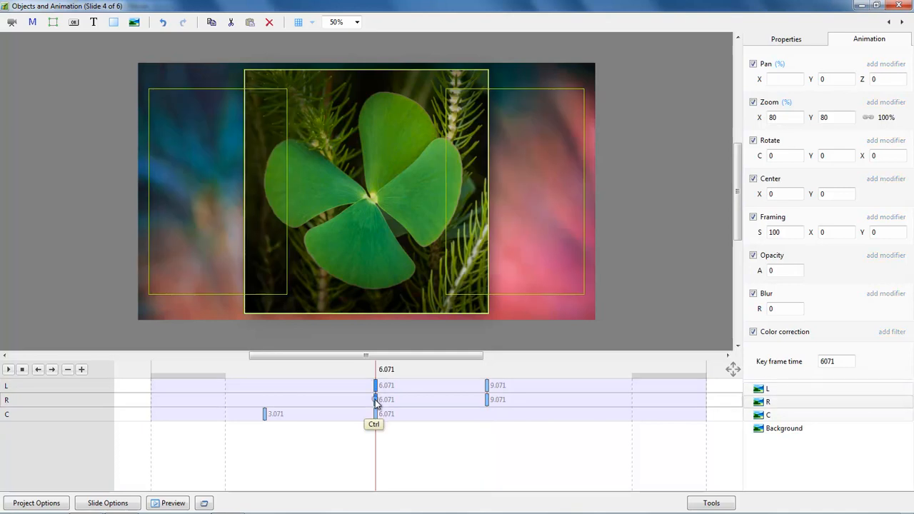
{"action": "left_click", "coordinate": [486, 399], "text": "ctrl"}
{"action": "left_click_drag", "start_coordinate": [378, 402], "coordinate": [416, 405]}
{"action": "left_click", "coordinate": [247, 369]}
{"action": "key", "text": "space"}
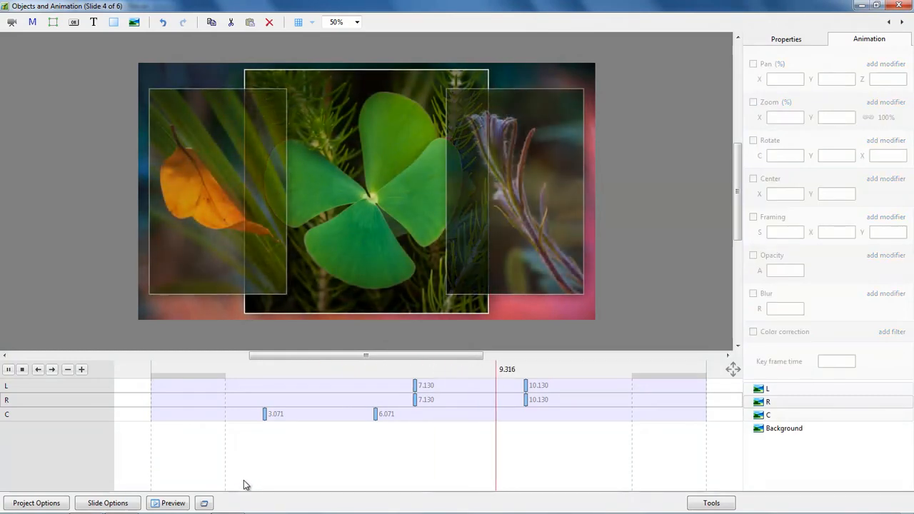
{"action": "key", "text": "space"}
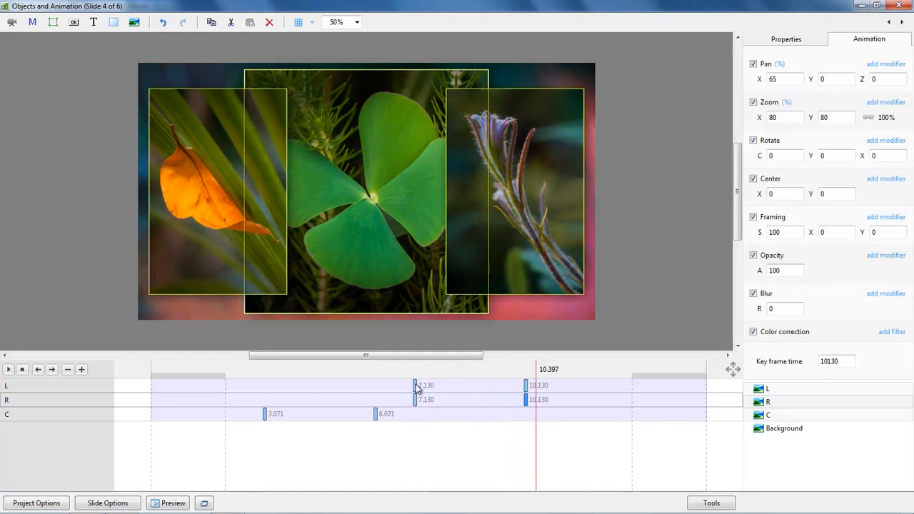
Shift L's and R's keyframe pairs together to 8.041 s and 11.041 s, and play from before C's first keyframe
{"action": "left_click", "coordinate": [415, 386]}
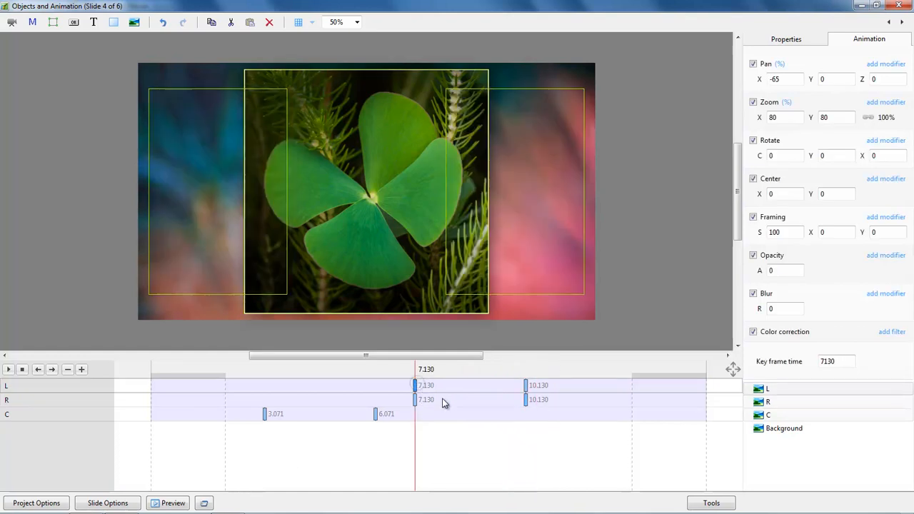
{"action": "left_click", "coordinate": [526, 400]}
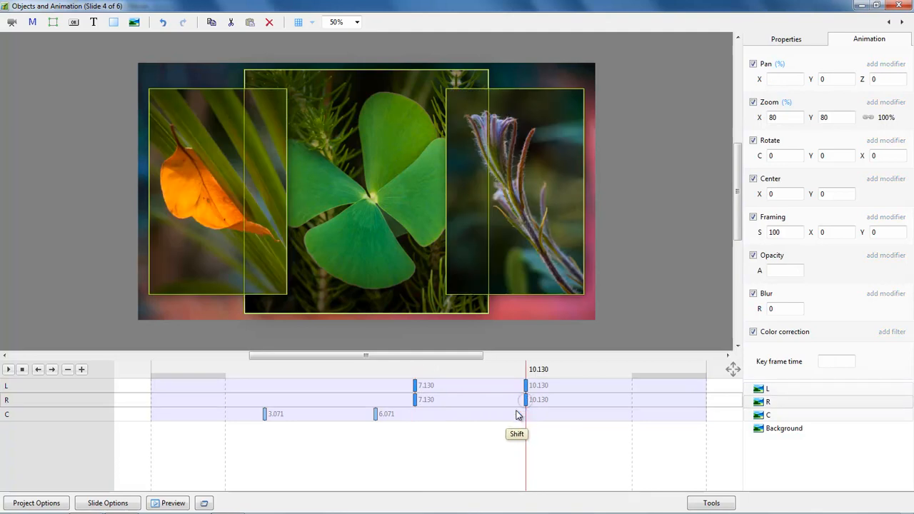
{"action": "left_click", "coordinate": [415, 391]}
{"action": "left_click_drag", "start_coordinate": [415, 391], "coordinate": [449, 397]}
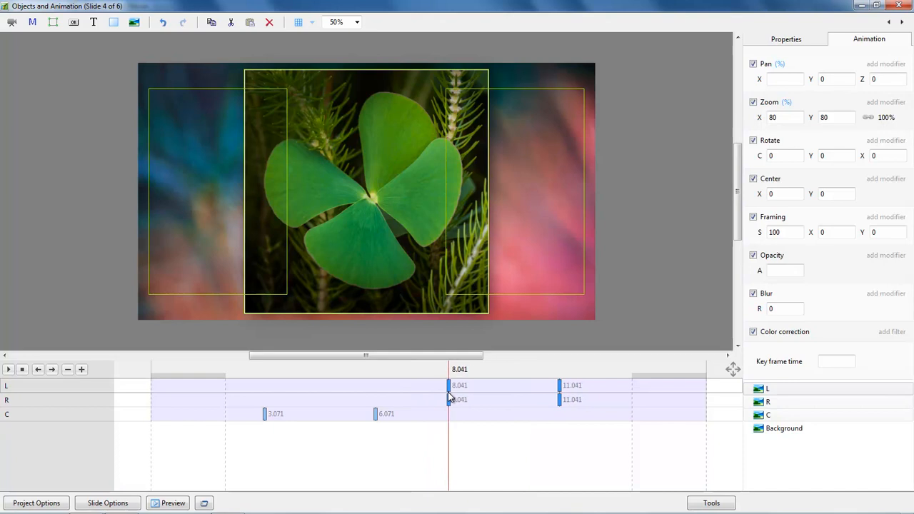
{"action": "left_click", "coordinate": [255, 386]}
{"action": "key", "text": "space"}
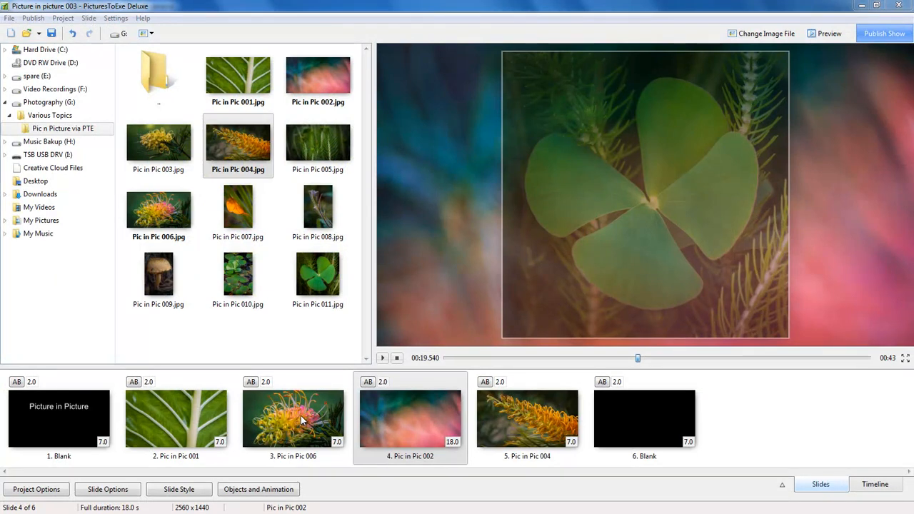
Play the show from slide 3, Pic in Pic 006, through to slide 5, and halt playback
{"action": "left_click", "coordinate": [295, 424]}
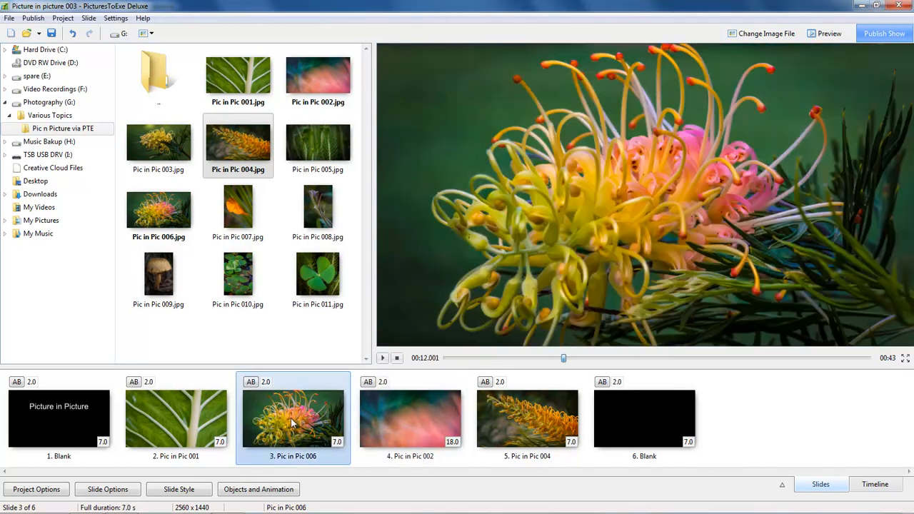
{"action": "left_click", "coordinate": [382, 359]}
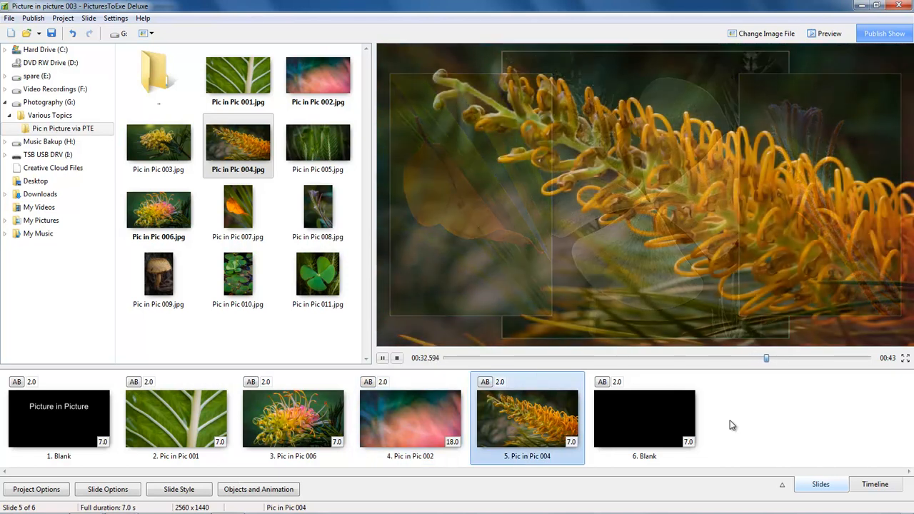
{"action": "left_click", "coordinate": [383, 358]}
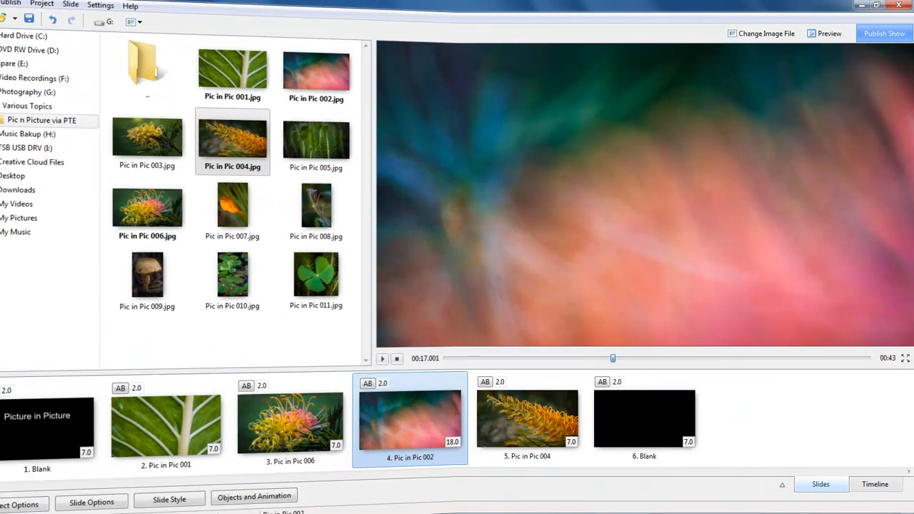
Open slide 4 for object and animation editing, and scrub its timeline from the start to about 12 s
{"action": "left_click", "coordinate": [280, 493]}
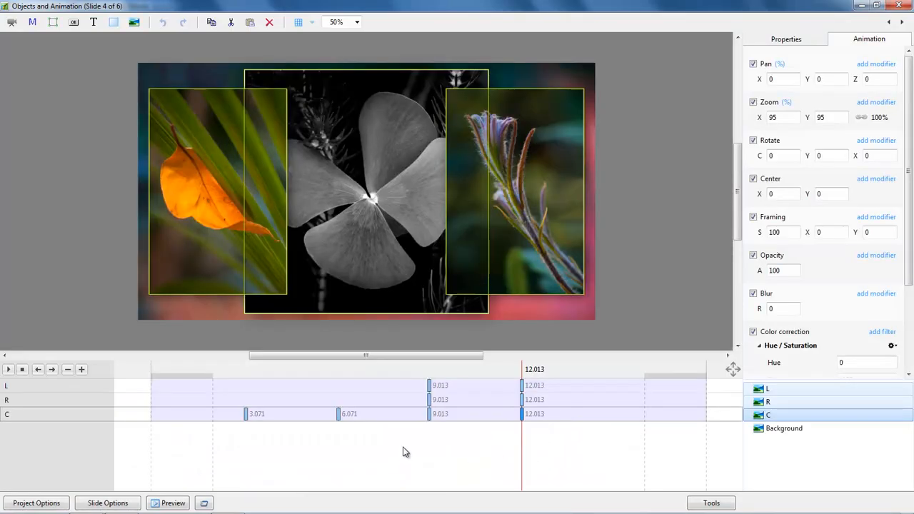
{"action": "left_click", "coordinate": [117, 421]}
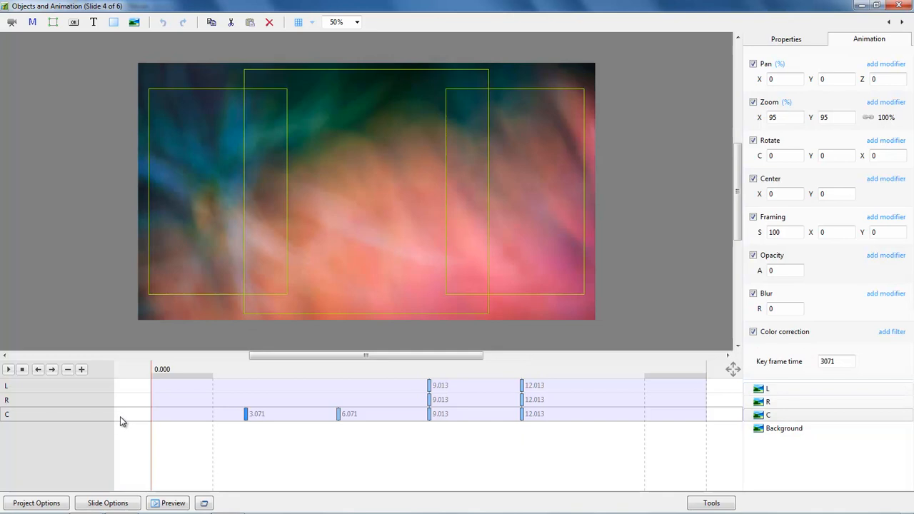
{"action": "left_click", "coordinate": [163, 420]}
{"action": "left_click_drag", "start_coordinate": [166, 432], "coordinate": [522, 438]}
Compare C's 9.013 s and 12.013 s keyframes, reset brightness and contrast at 12.013 s, and set them to 35 and 36
{"action": "left_click", "coordinate": [429, 415]}
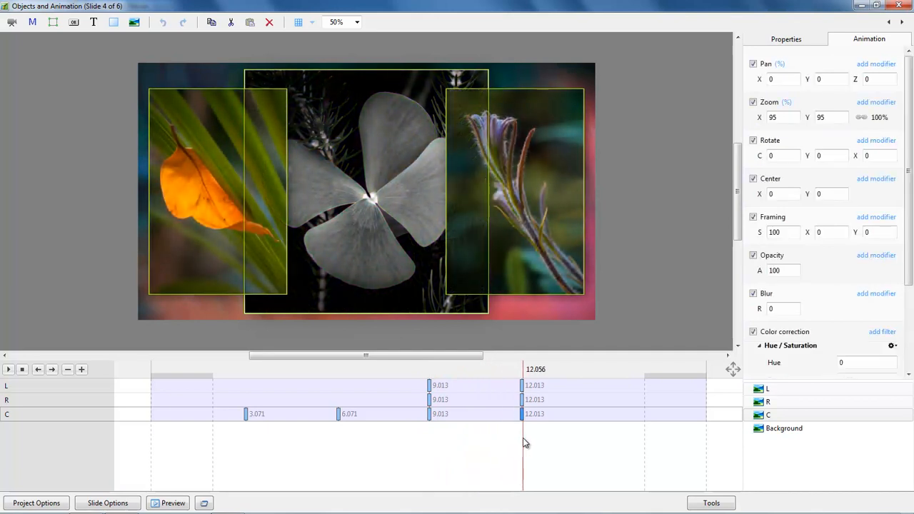
{"action": "left_click", "coordinate": [429, 414]}
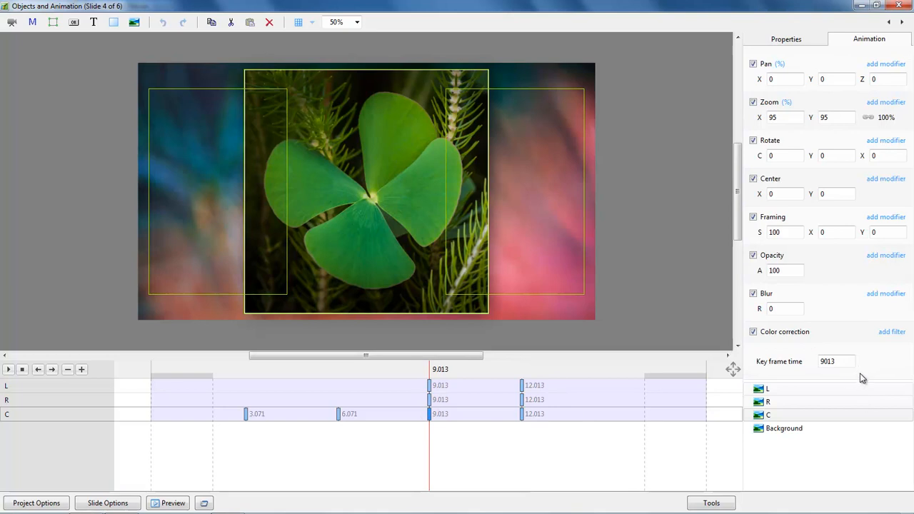
{"action": "left_click", "coordinate": [522, 414]}
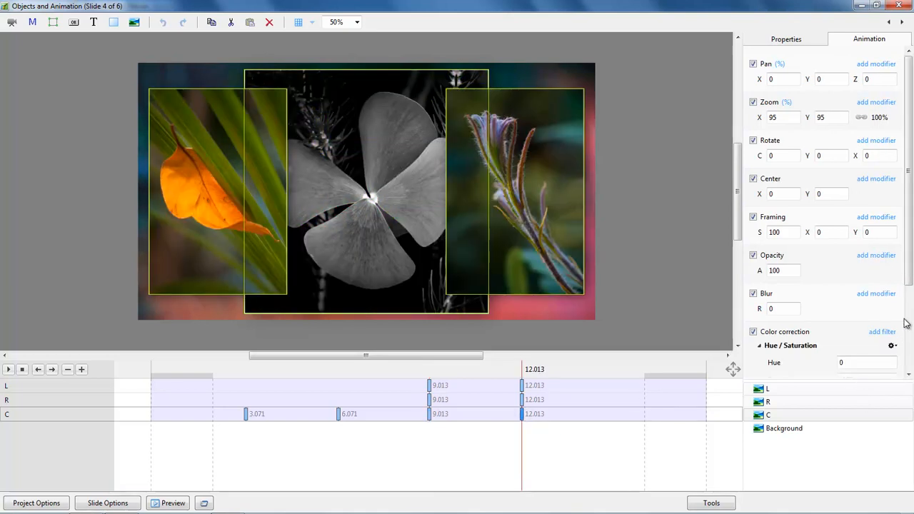
{"action": "scroll", "coordinate": [902, 345], "scroll_direction": "down", "scroll_amount": 3}
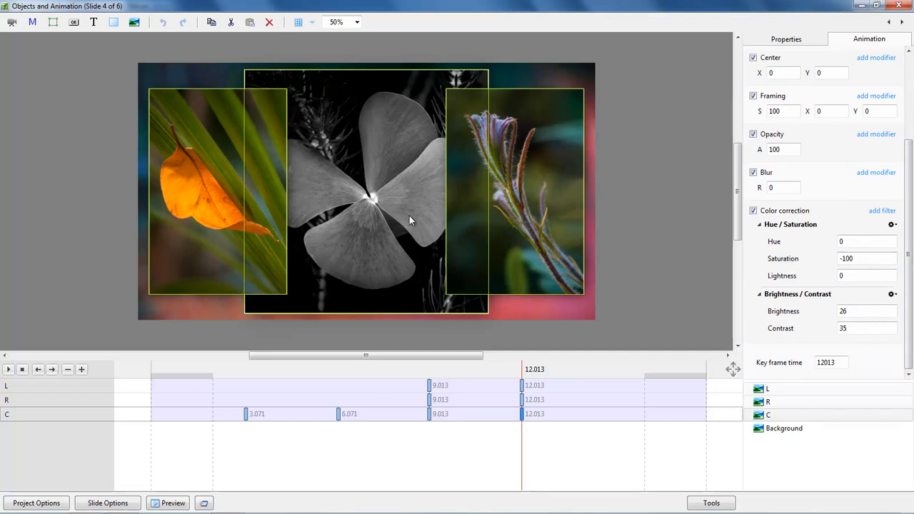
{"action": "double_click", "coordinate": [783, 311]}
{"action": "double_click", "coordinate": [781, 329]}
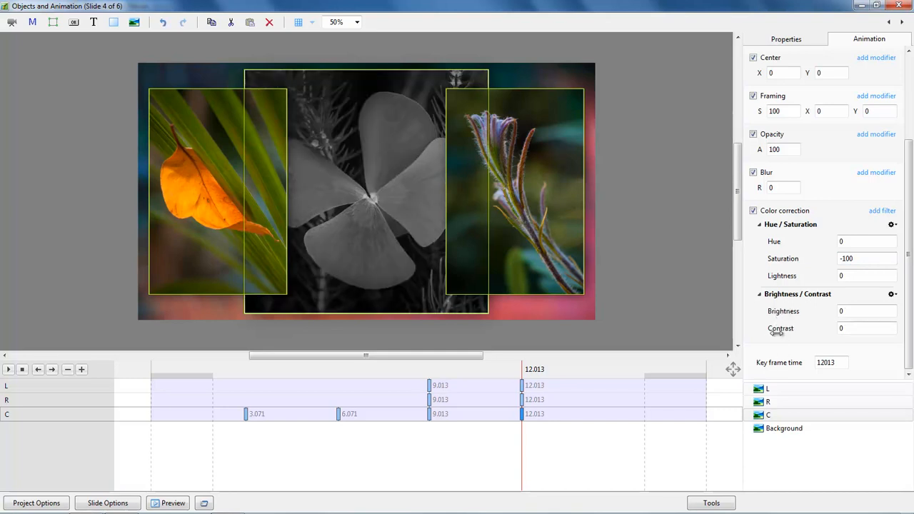
{"action": "mouse_move", "coordinate": [781, 328]}
{"action": "left_mouse_down"}
{"action": "mouse_move", "coordinate": [800, 330]}
{"action": "mouse_move", "coordinate": [795, 312]}
{"action": "mouse_move", "coordinate": [787, 330]}
{"action": "left_mouse_up"}
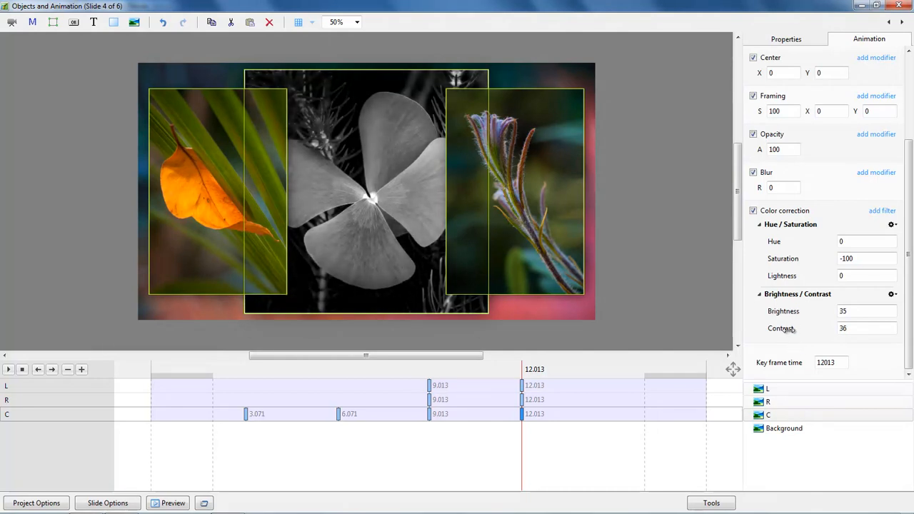
Play slide 4's animation from just before C's first keyframe, and play the show from slide 3 in the main window
{"action": "left_click", "coordinate": [242, 441]}
{"action": "key", "text": "space"}
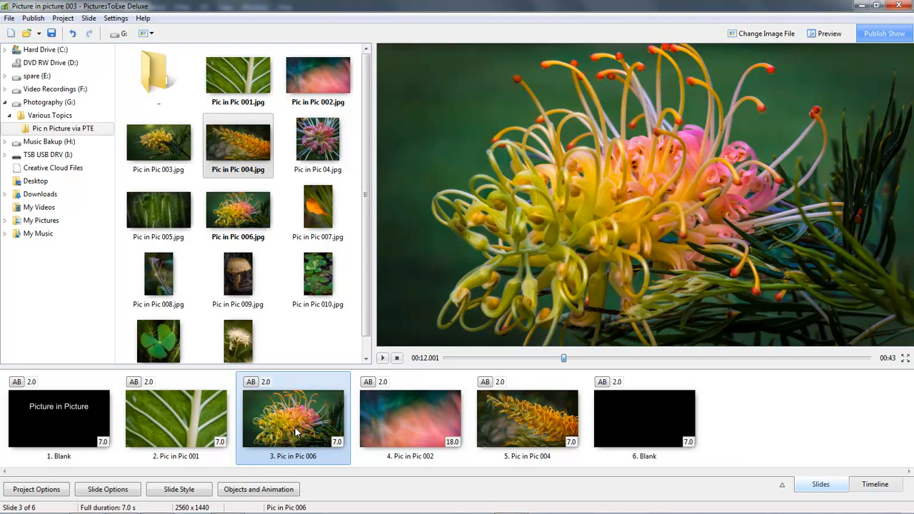
{"action": "left_click", "coordinate": [384, 359]}
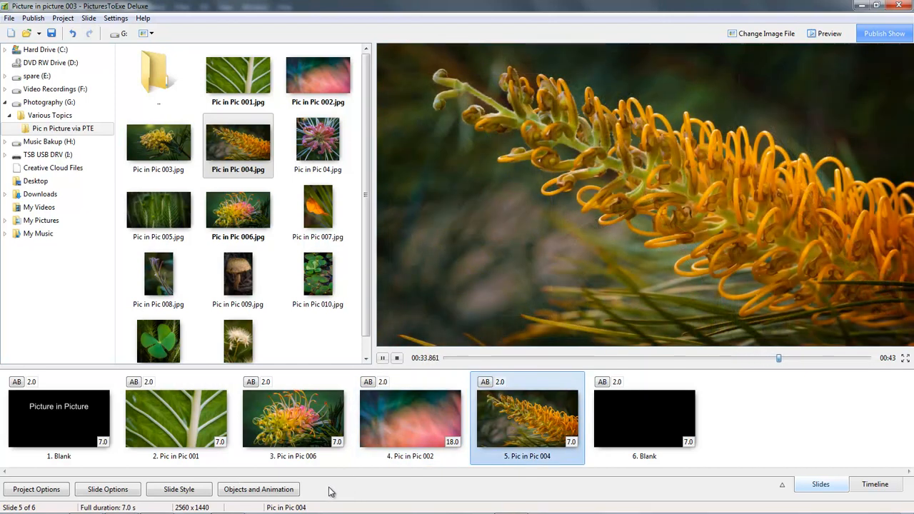
Duplicate slide 4, Pic in Pic 002, and open the copy, slide 5, for object and animation editing
{"action": "left_click", "coordinate": [411, 425]}
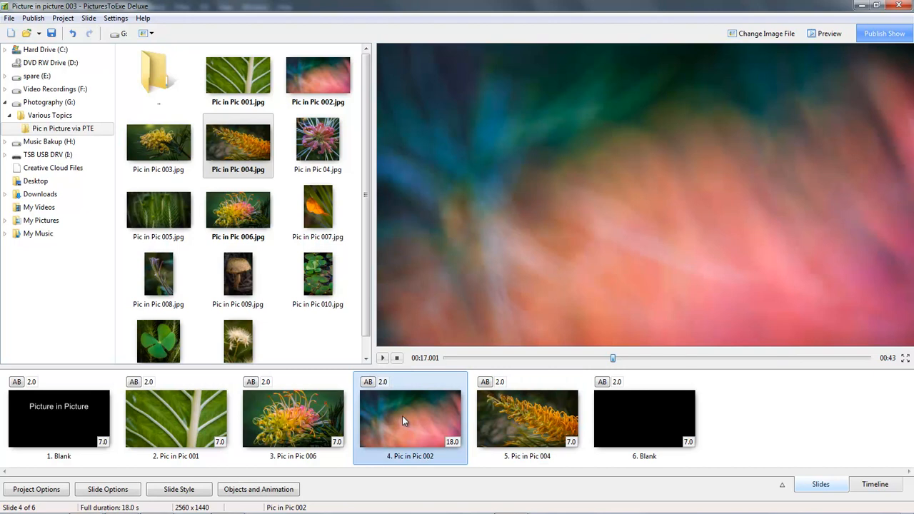
{"action": "key", "text": "ctrl+d"}
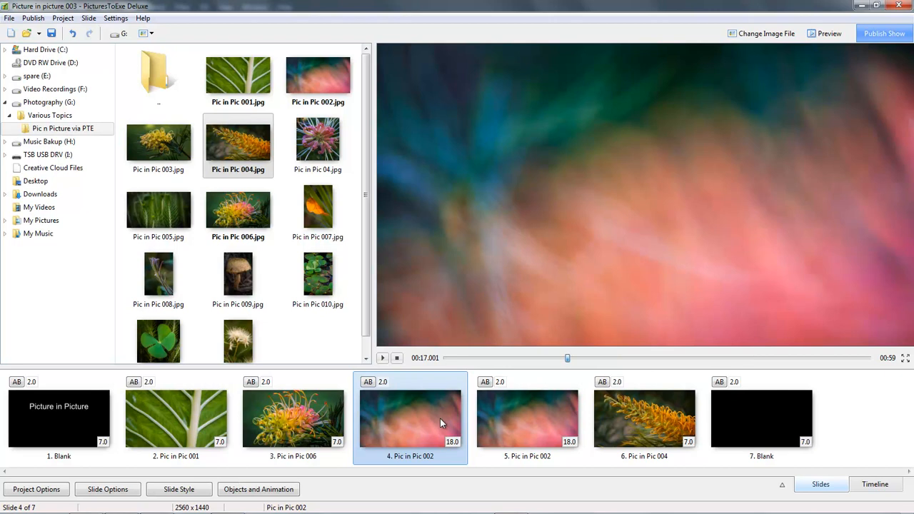
{"action": "left_click", "coordinate": [524, 422]}
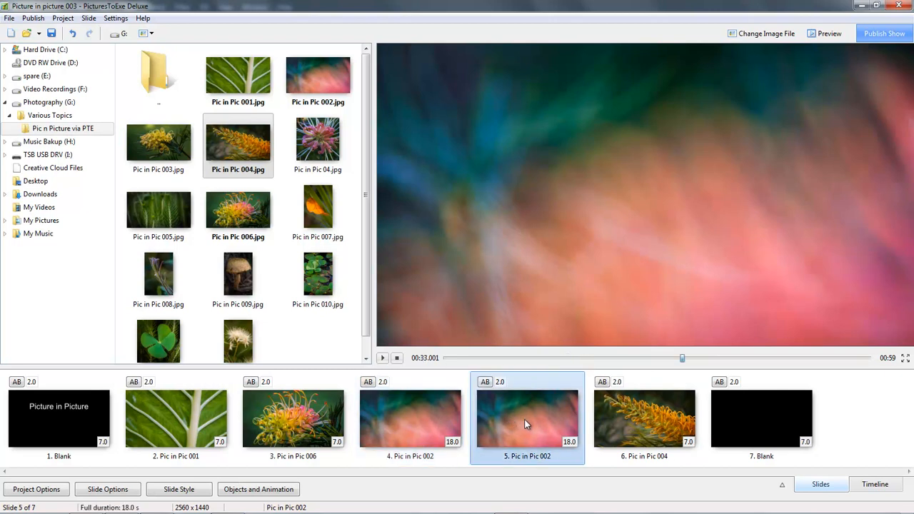
{"action": "left_click", "coordinate": [257, 491]}
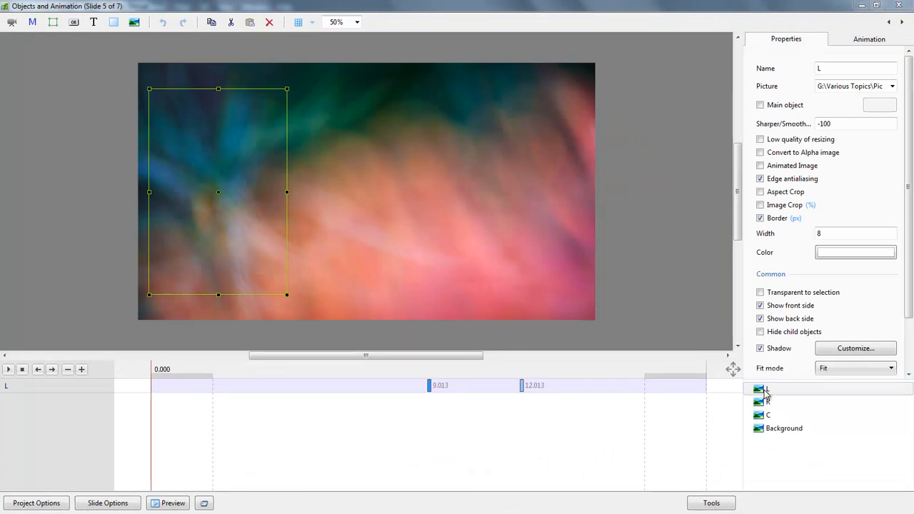
Replace the picture in object L with Pic in Pic 13 and the one in object R with Pic in Pic 009
{"action": "left_click", "coordinate": [764, 390]}
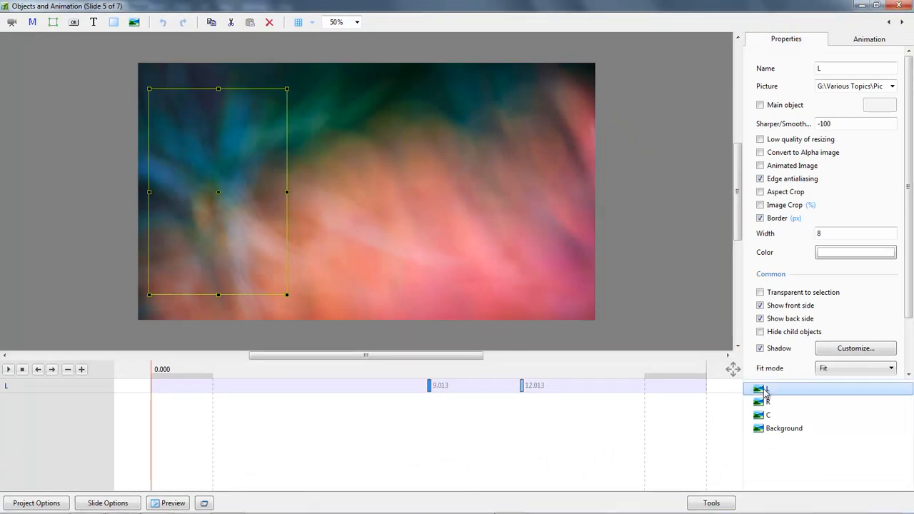
{"action": "left_click", "coordinate": [893, 87]}
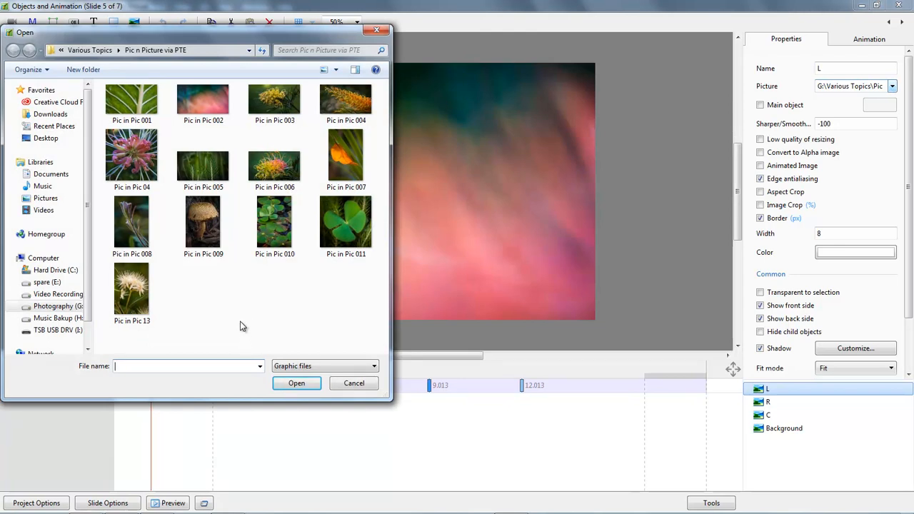
{"action": "double_click", "coordinate": [133, 286]}
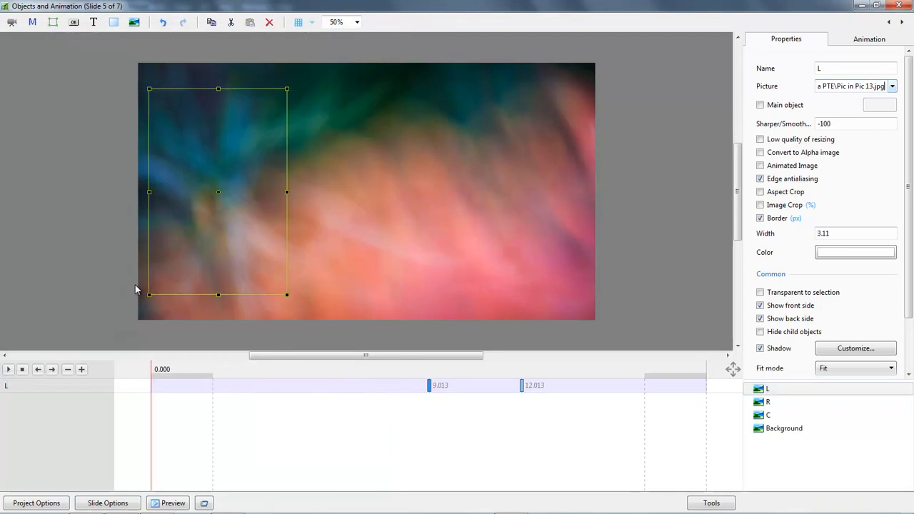
{"action": "left_click", "coordinate": [762, 402]}
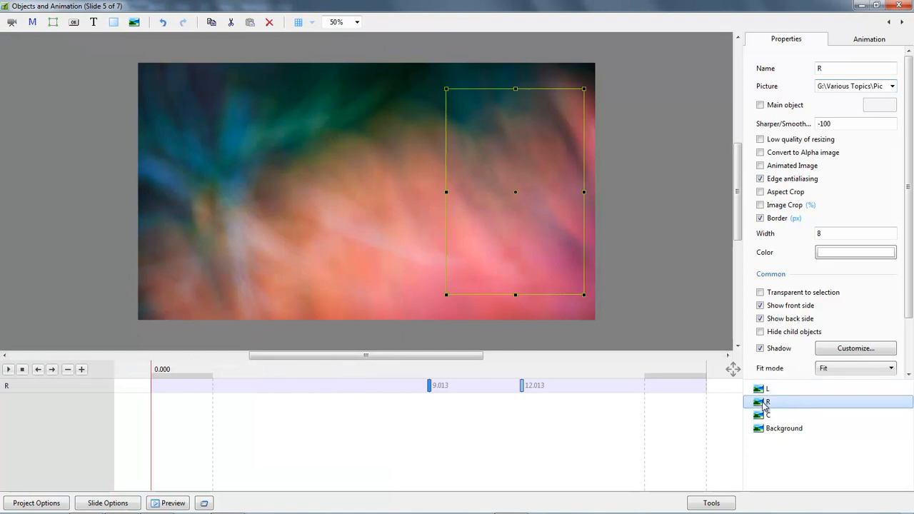
{"action": "left_click", "coordinate": [892, 86]}
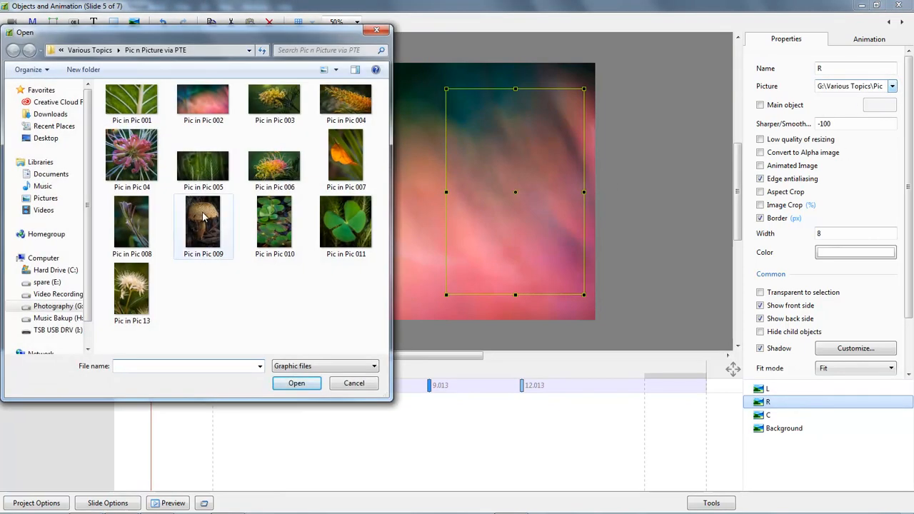
{"action": "double_click", "coordinate": [203, 218]}
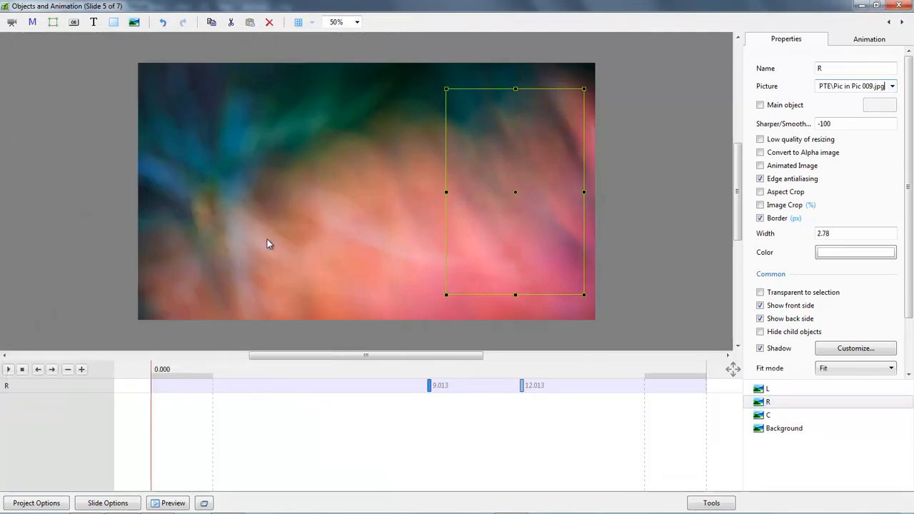
Replace the picture in object C with Pic in Pic 04 and play slide 5's animation from the start
{"action": "left_click", "coordinate": [767, 415]}
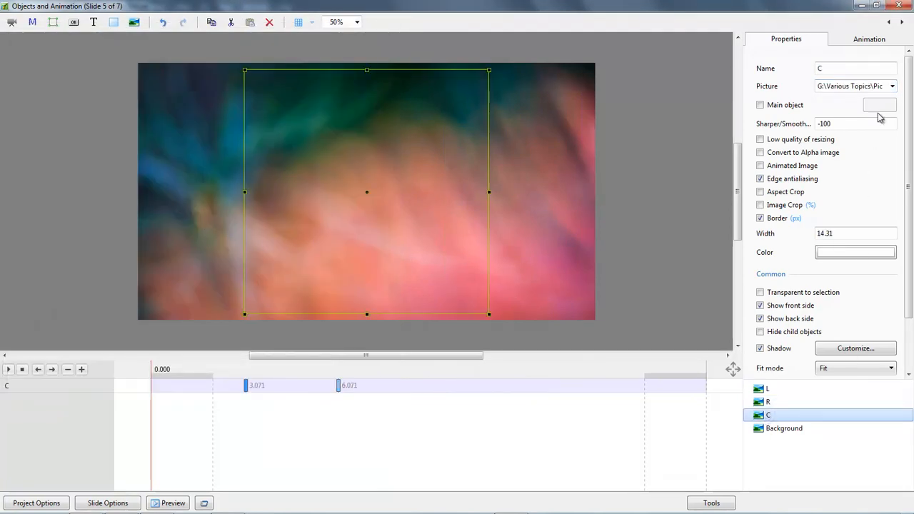
{"action": "left_click", "coordinate": [892, 86]}
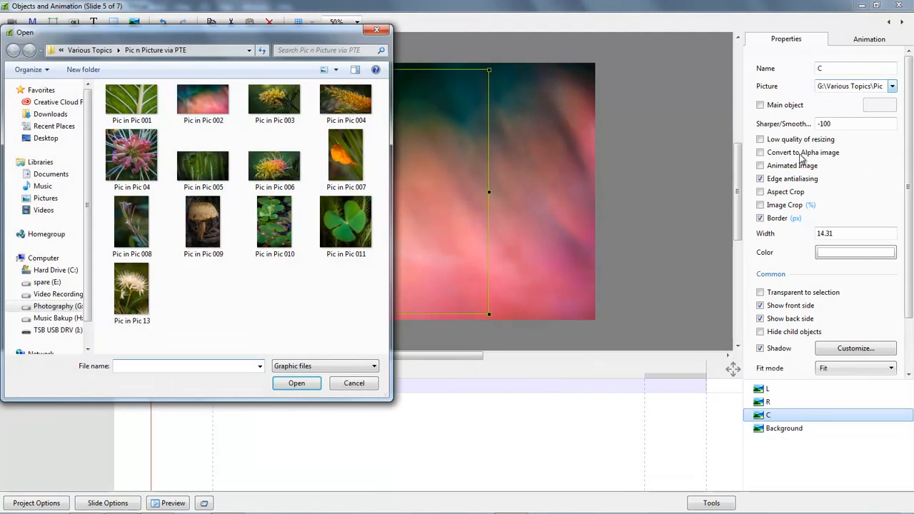
{"action": "double_click", "coordinate": [132, 160]}
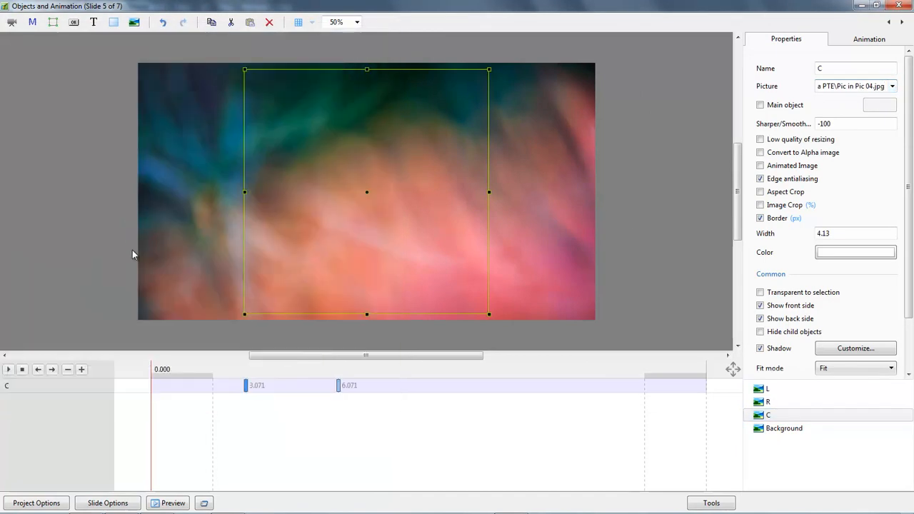
{"action": "left_click", "coordinate": [152, 407]}
{"action": "left_click", "coordinate": [9, 370]}
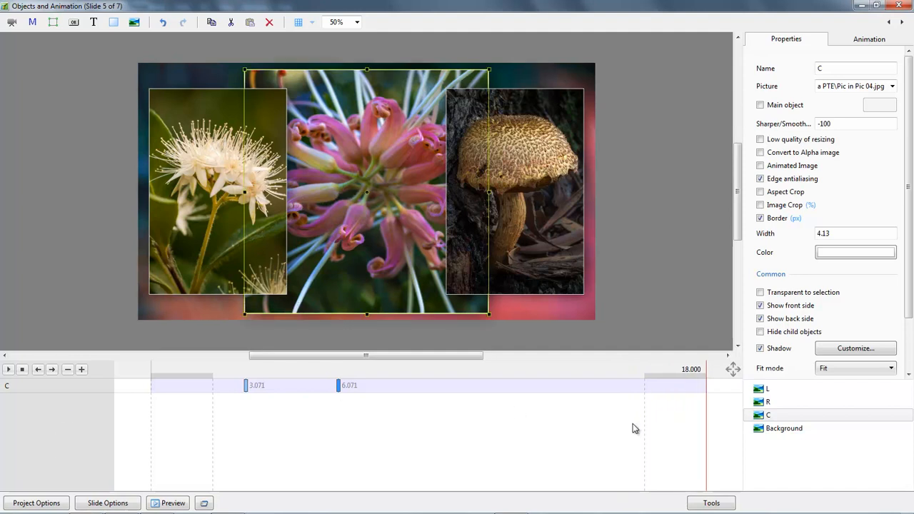
Show the keyframes of L, R and C together and shift each object's keyframe pair to start at 0 s
{"action": "left_click", "coordinate": [768, 402], "text": "ctrl"}
{"action": "left_click", "coordinate": [768, 390], "text": "ctrl"}
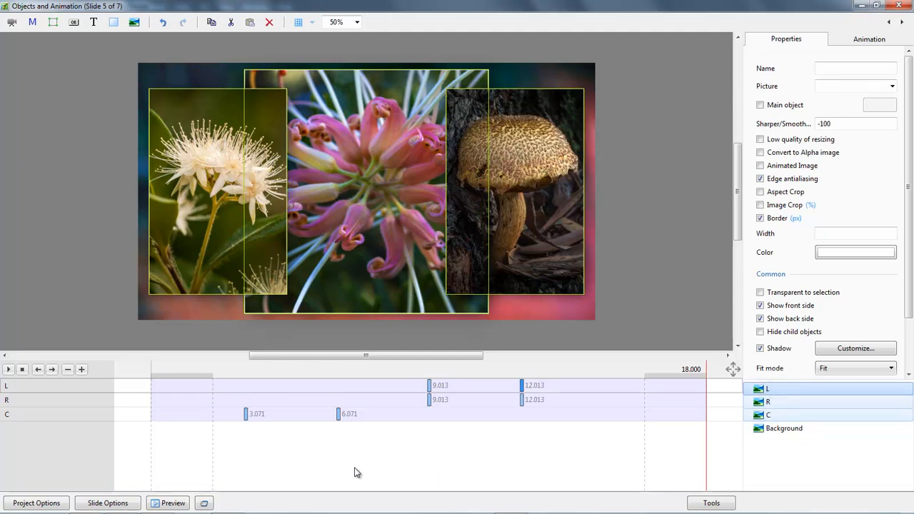
{"action": "left_click", "coordinate": [429, 388], "text": "ctrl"}
{"action": "left_click", "coordinate": [430, 400], "text": "ctrl"}
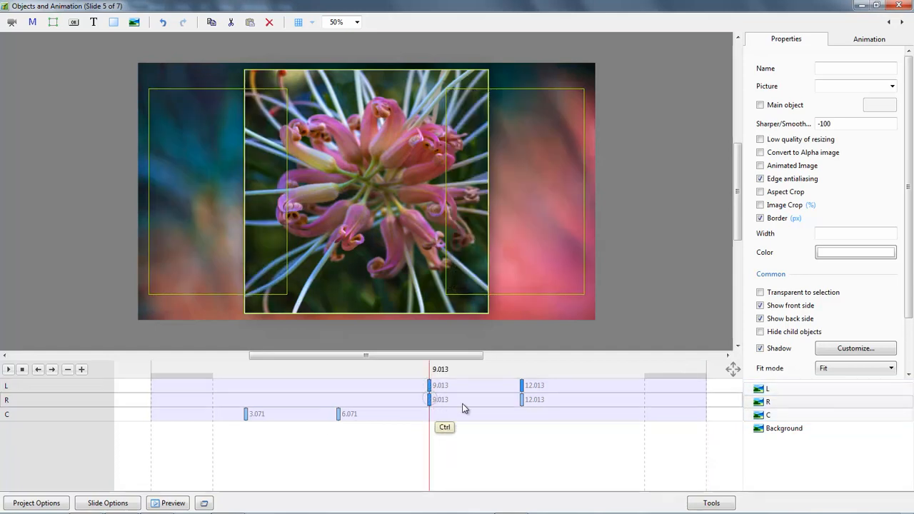
{"action": "left_click", "coordinate": [522, 401], "text": "ctrl"}
{"action": "left_click_drag", "start_coordinate": [430, 401], "coordinate": [152, 402]}
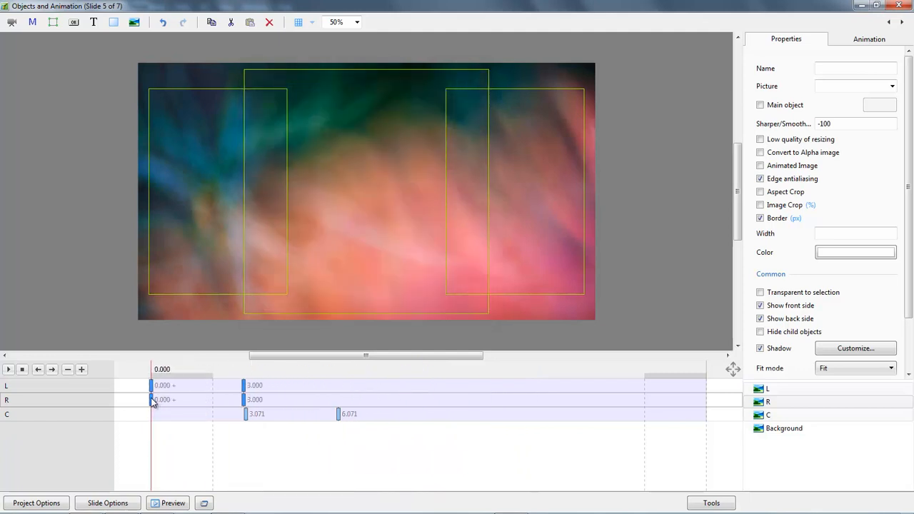
{"action": "left_click_drag", "start_coordinate": [247, 415], "coordinate": [151, 414]}
{"action": "left_click", "coordinate": [339, 415], "text": "ctrl"}
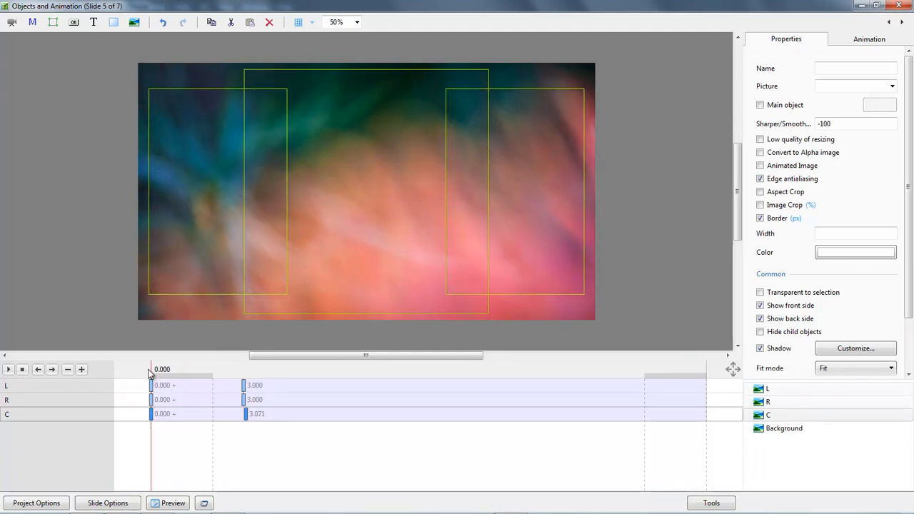
Select the 0 s keyframes of L, R and C together and set their opacity to 100
{"action": "left_click", "coordinate": [153, 389]}
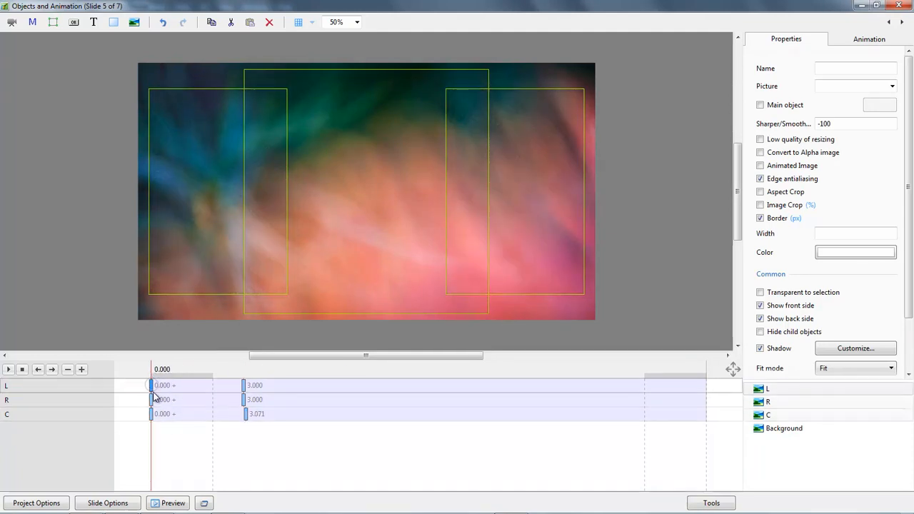
{"action": "left_click", "coordinate": [153, 402]}
{"action": "left_click", "coordinate": [152, 414]}
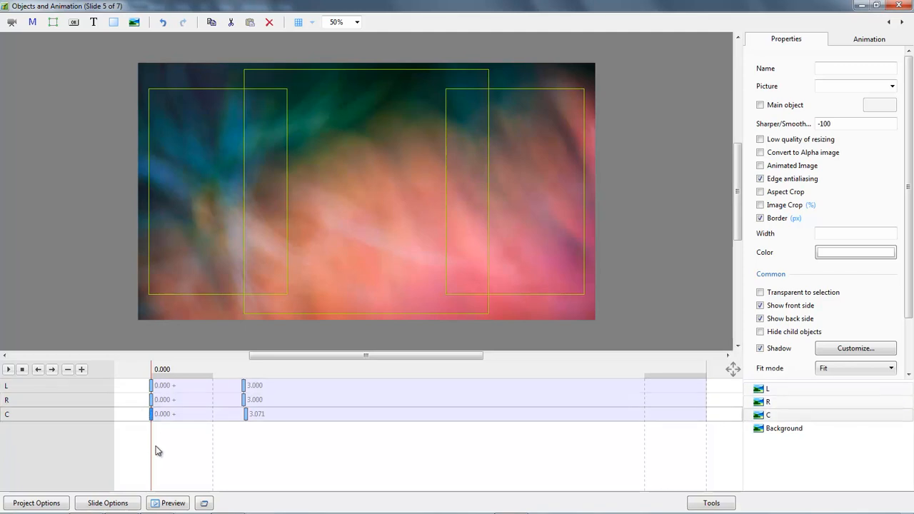
{"action": "left_click", "coordinate": [151, 401], "text": "ctrl"}
{"action": "left_click", "coordinate": [152, 386], "text": "ctrl"}
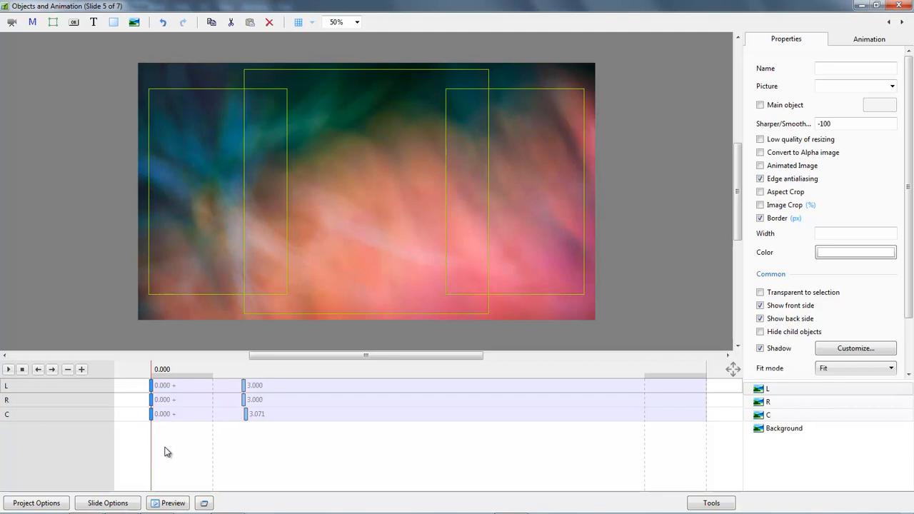
{"action": "left_click", "coordinate": [869, 42]}
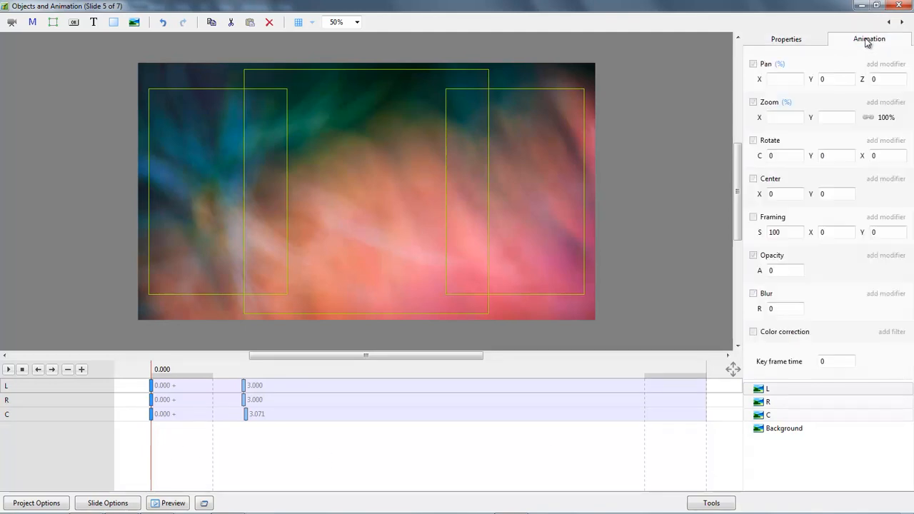
{"action": "left_click_drag", "start_coordinate": [758, 273], "coordinate": [760, 272]}
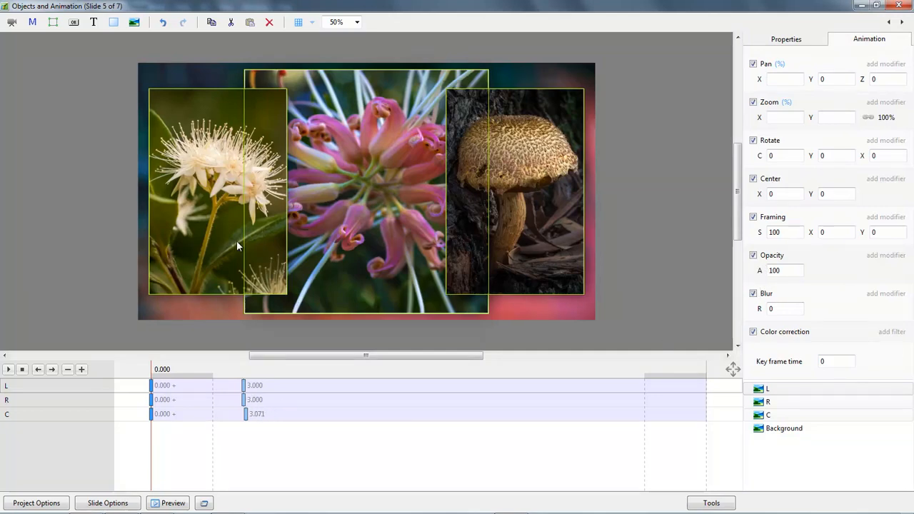
Move the second keyframes of L, R and C together, placing L and R at 11.445 s and C at 11.516 s
{"action": "left_click", "coordinate": [243, 386]}
{"action": "left_click", "coordinate": [243, 399], "text": "ctrl"}
{"action": "left_click", "coordinate": [247, 414], "text": "ctrl"}
{"action": "left_click_drag", "start_coordinate": [246, 414], "coordinate": [520, 404]}
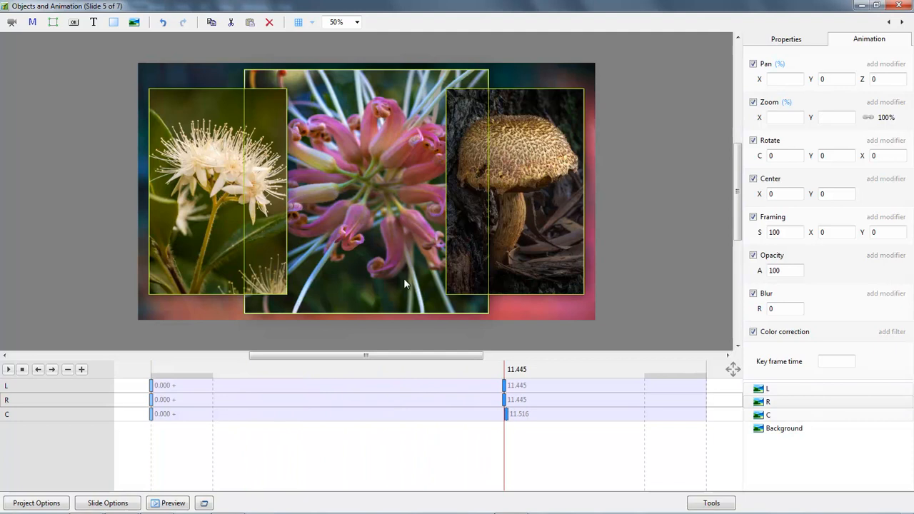
Close slide 5's object and animation editor and play the show from slide 3, Pic in Pic 006
{"action": "left_click", "coordinate": [899, 5]}
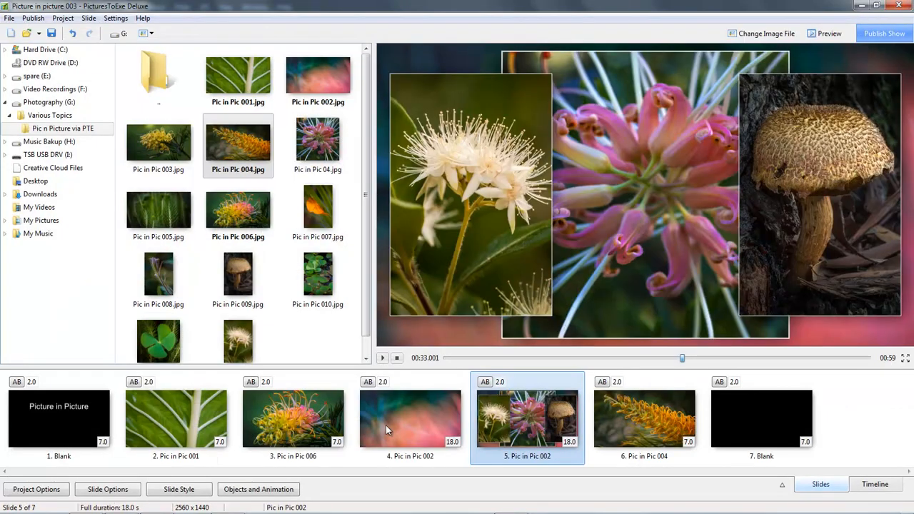
{"action": "left_click", "coordinate": [306, 423]}
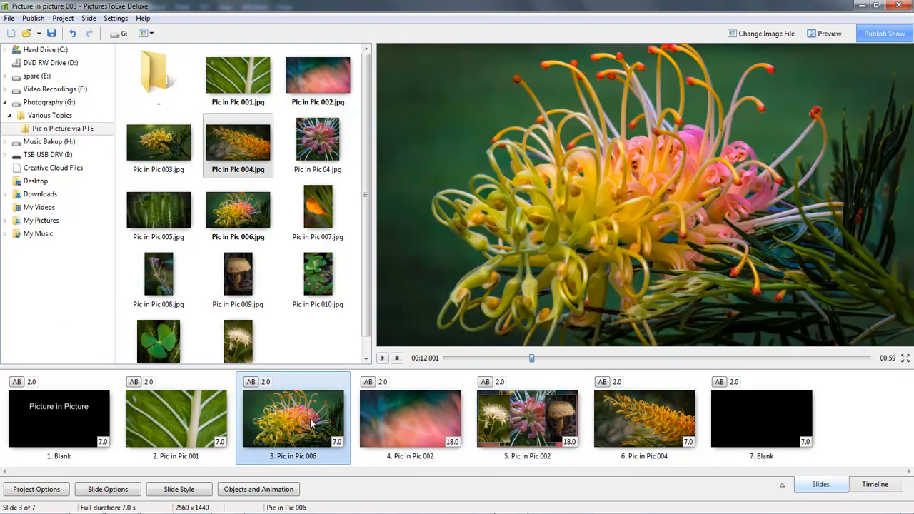
{"action": "left_click", "coordinate": [382, 359]}
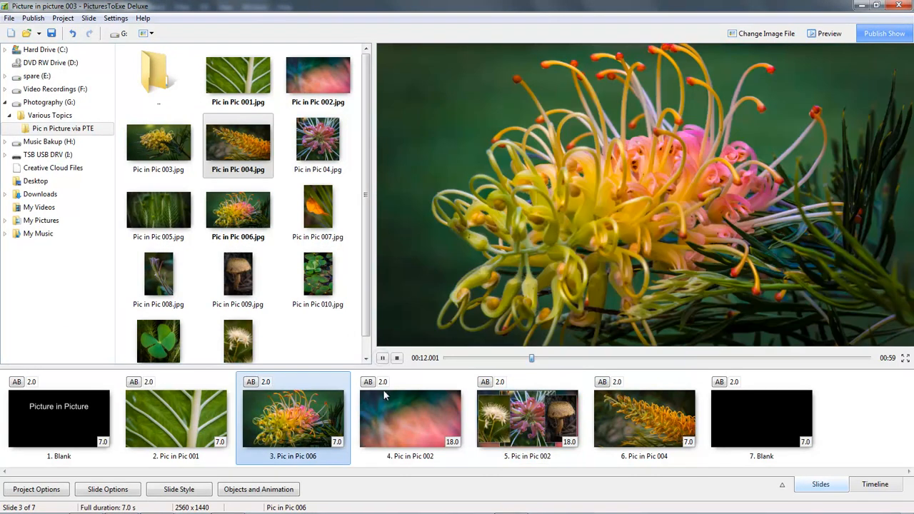